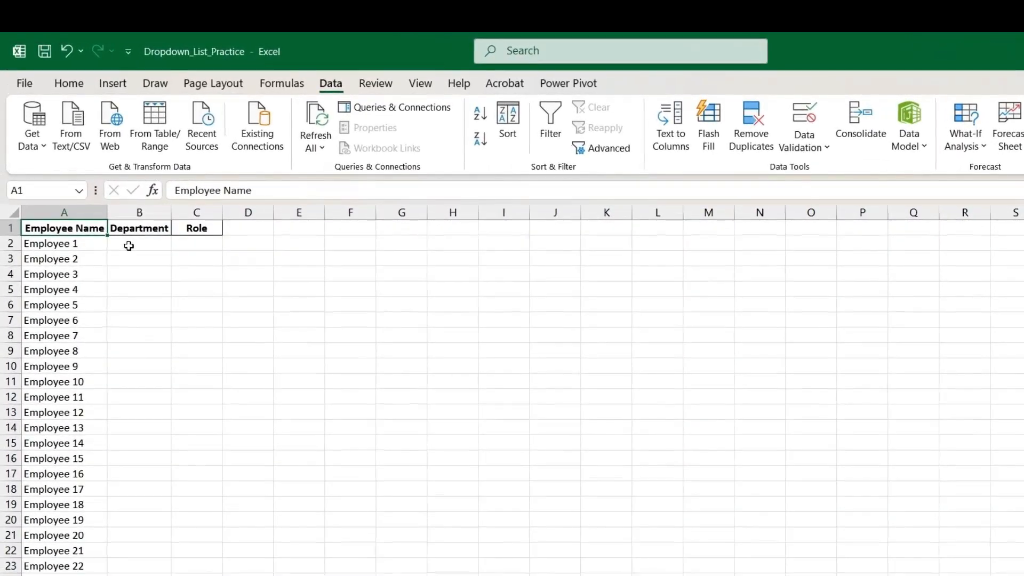
click(107, 210)
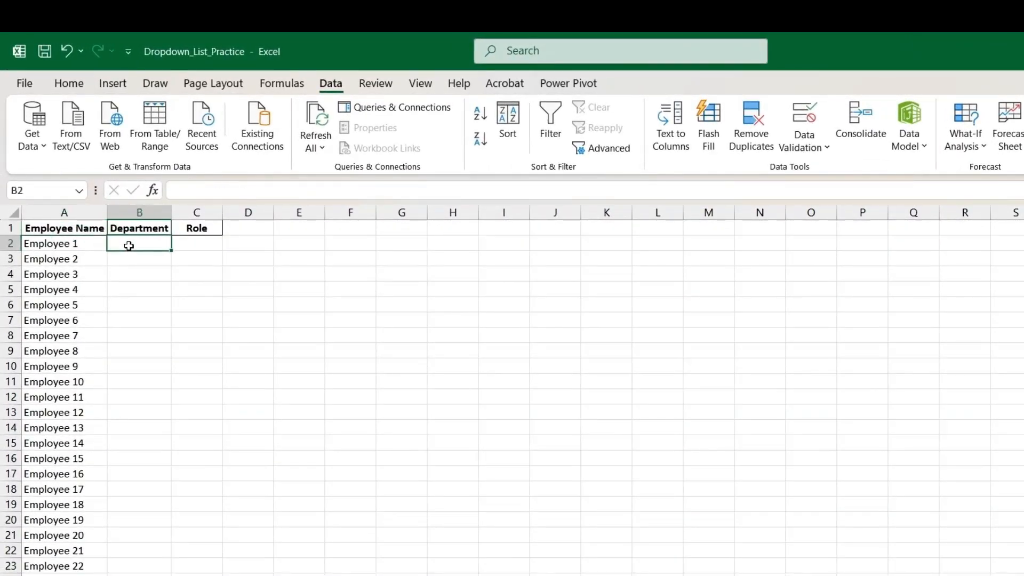
text(H R)
key(Return)
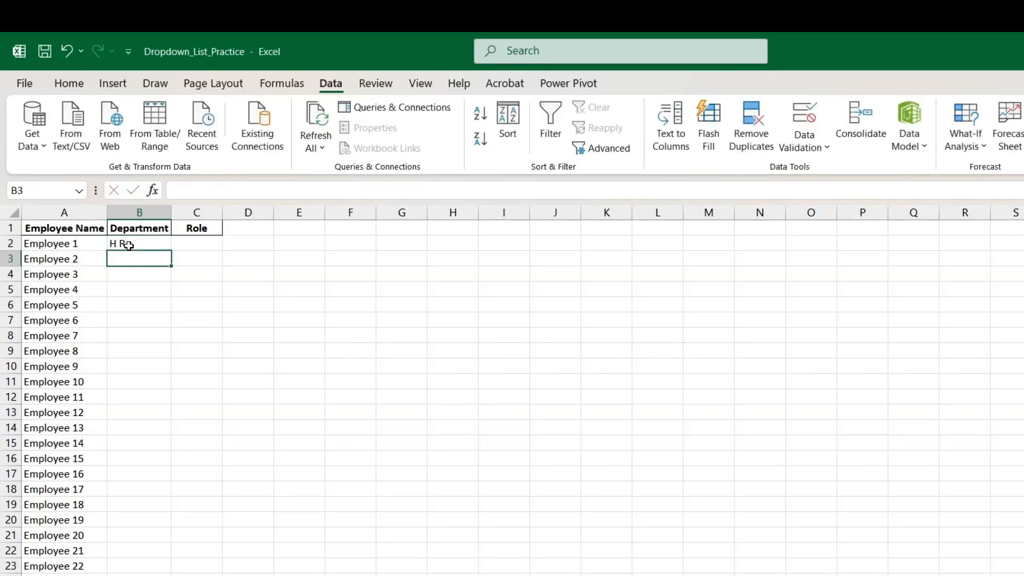
text(F)
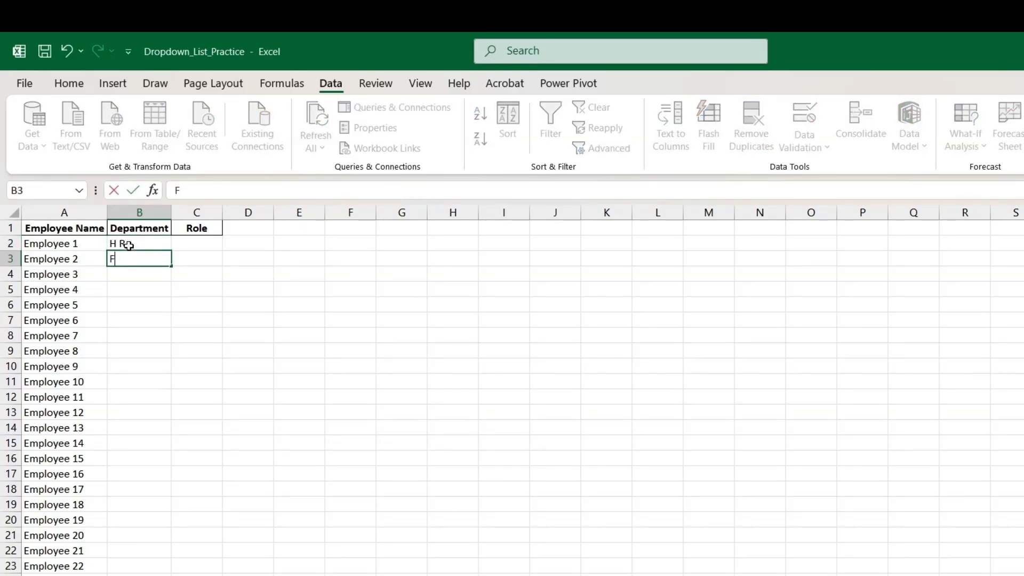
text(ENANCXCE)
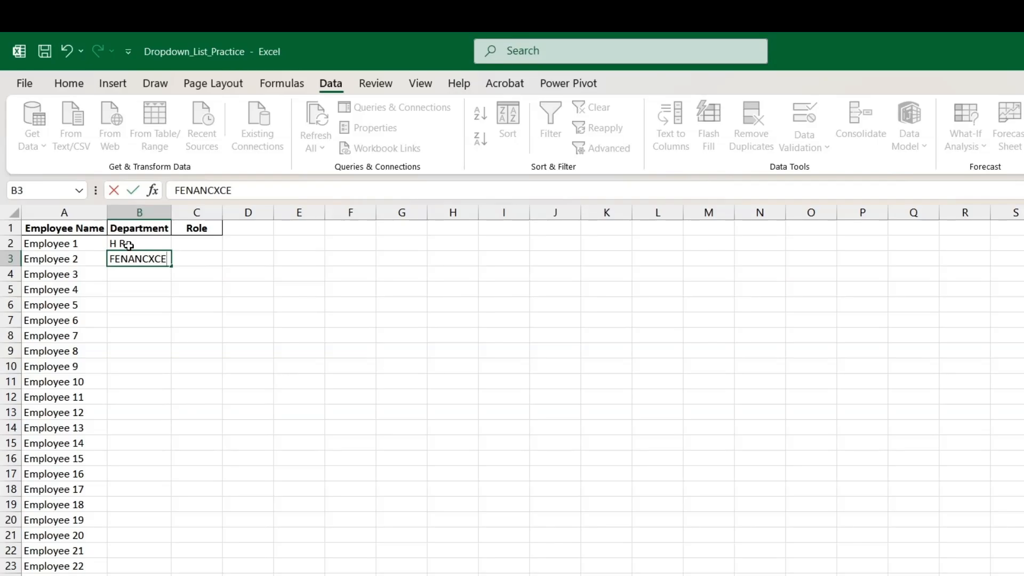
key(BackSpace)
text(E)
drag(129, 245, 127, 254)
key(Delete)
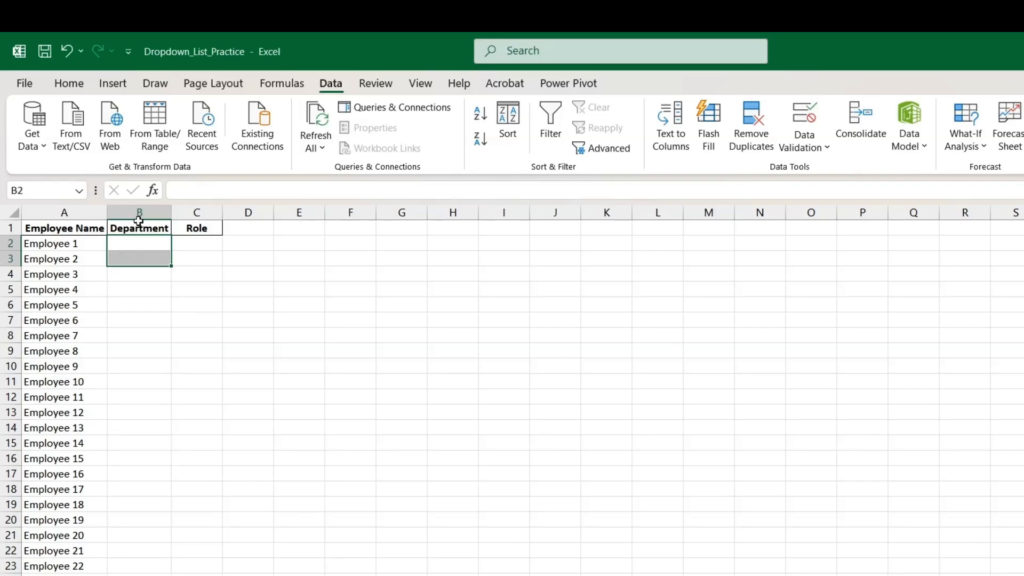
Convert the employee list A1:C31 into a table with headers and fit the Employee Name column to its contents
click(140, 213)
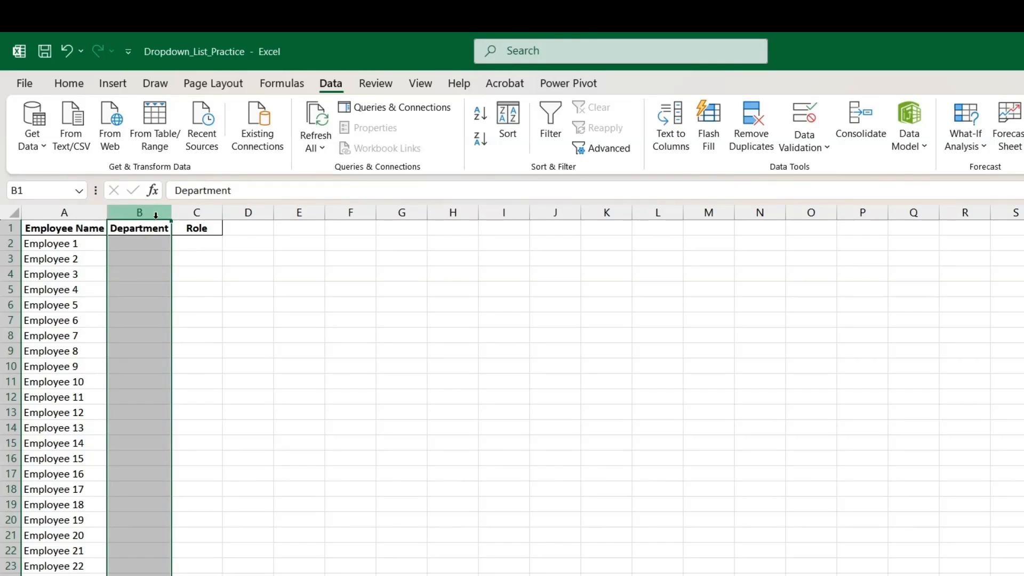
ctrl+click(155, 228)
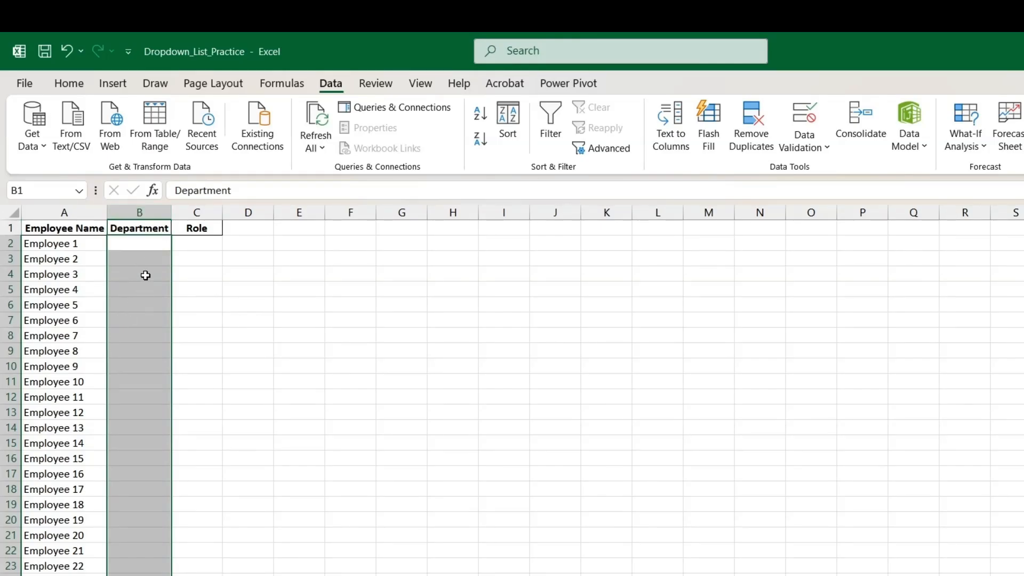
click(142, 247)
key(ctrl+t)
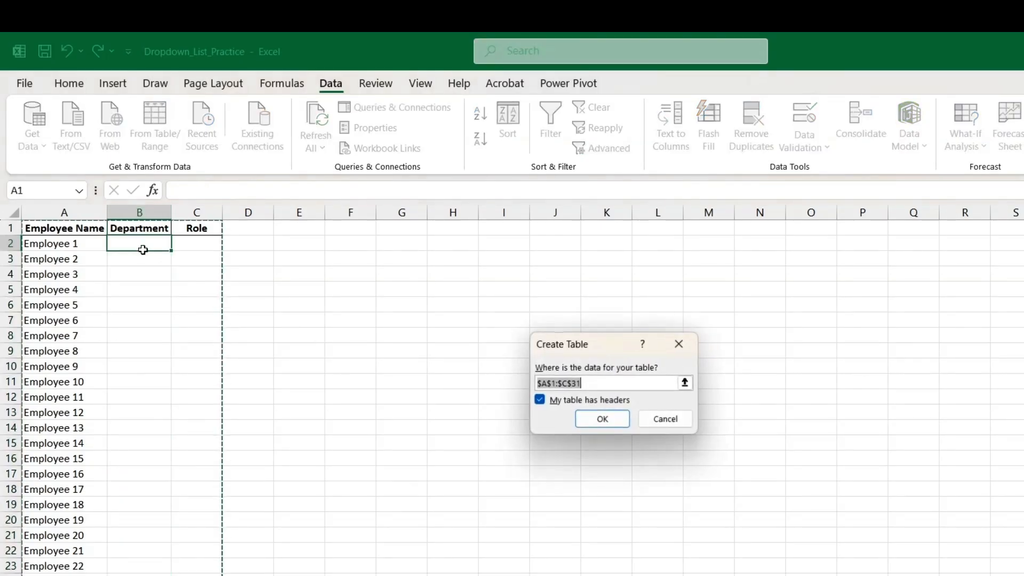
key(Return)
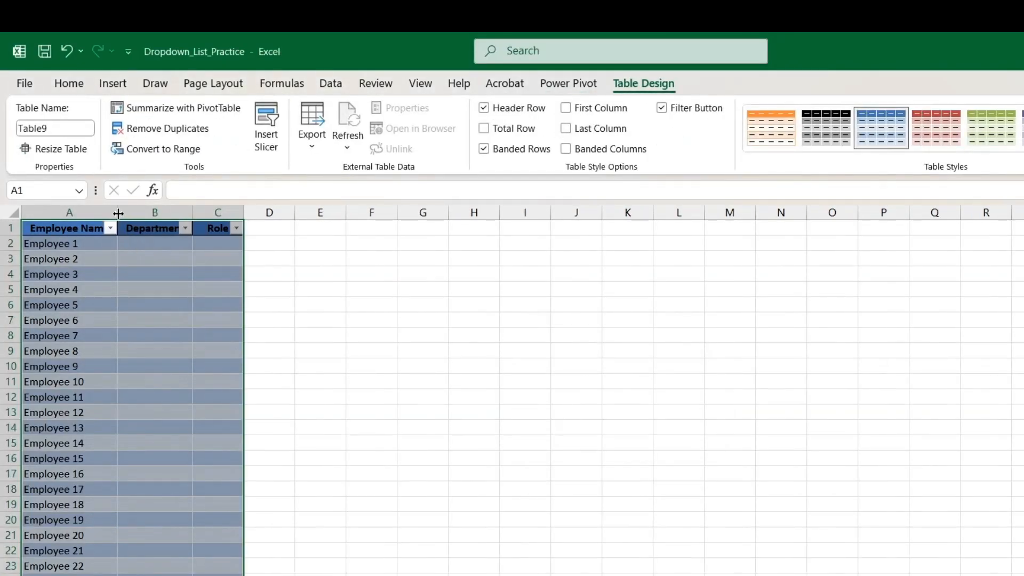
double_click(118, 213)
Add list data validation to the table's Department column with the source HR, Finance, IT, Marketing, Sales
drag(151, 242, 160, 293)
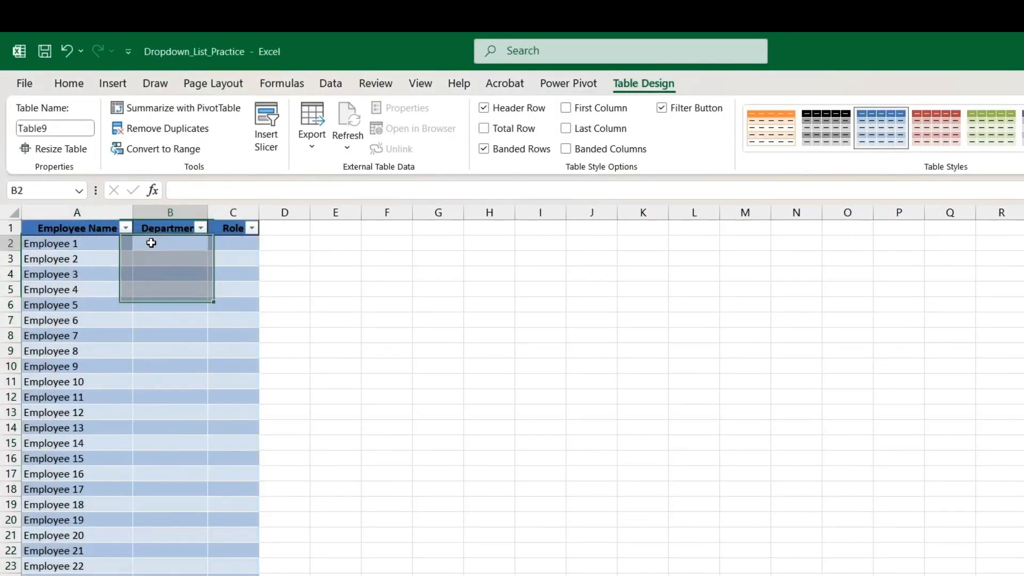
click(151, 242)
click(159, 219)
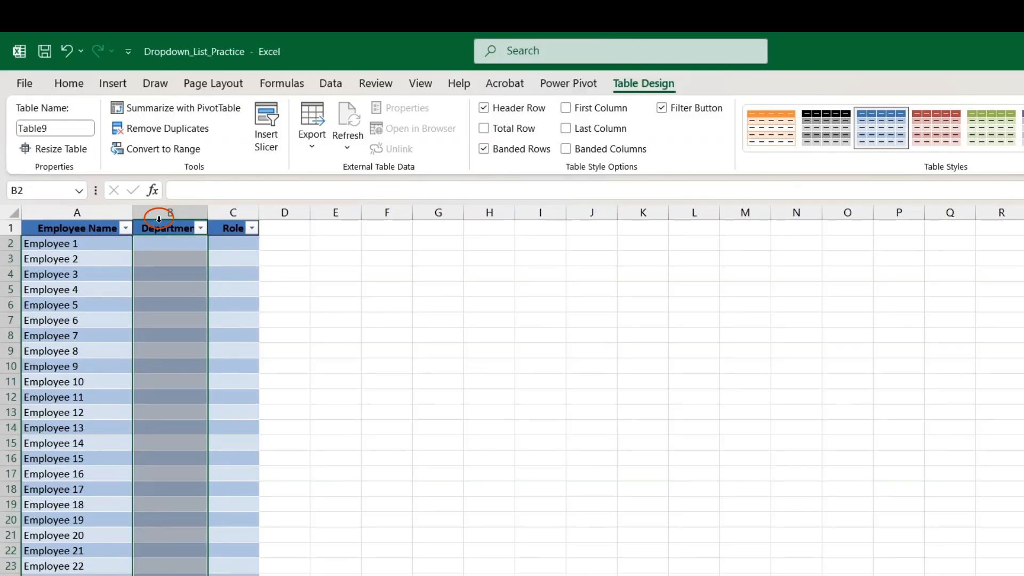
click(331, 84)
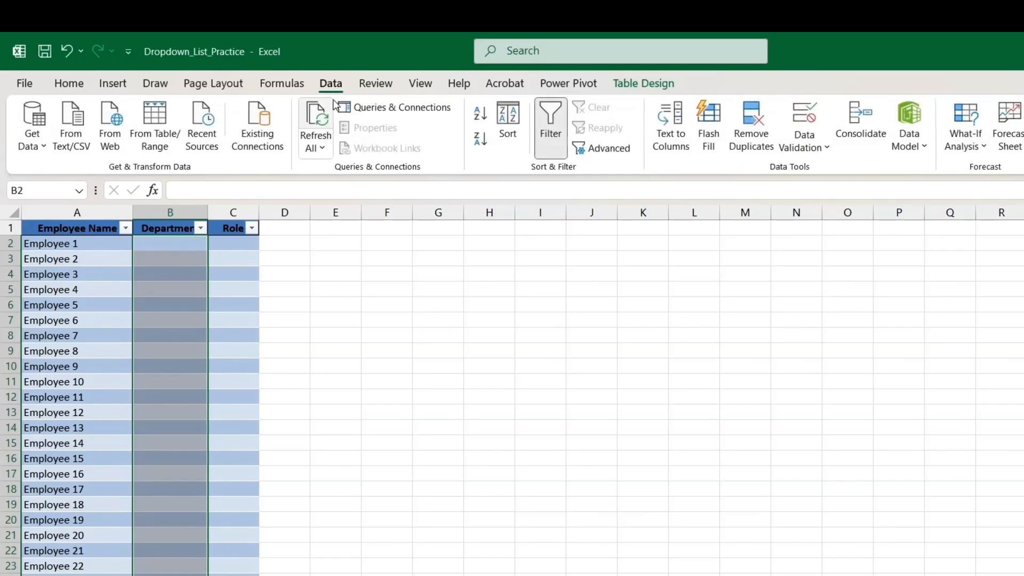
click(801, 143)
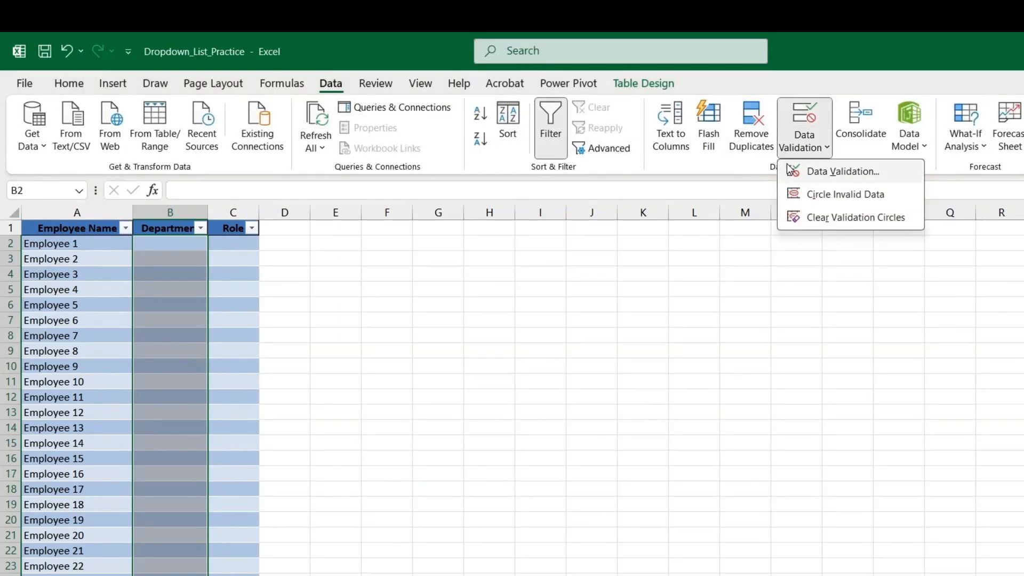
click(798, 170)
click(515, 322)
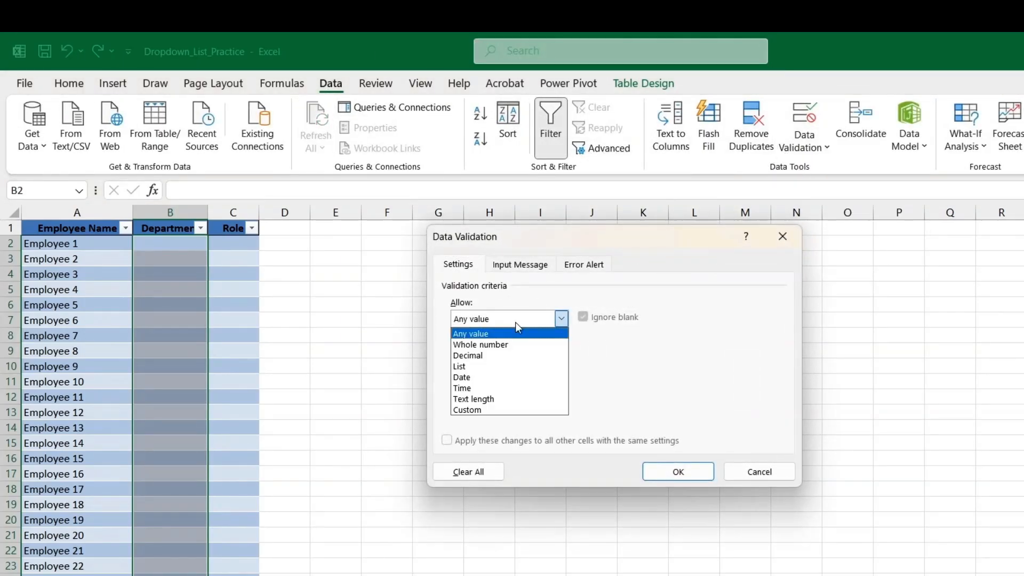
click(480, 366)
click(482, 384)
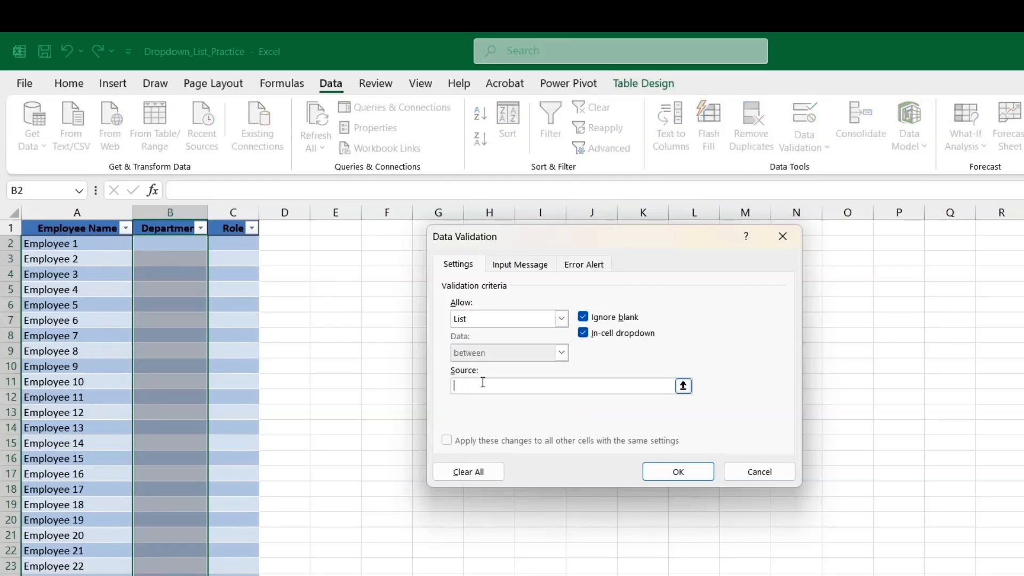
text(HR, Finance, IT, Marketing, Sales)
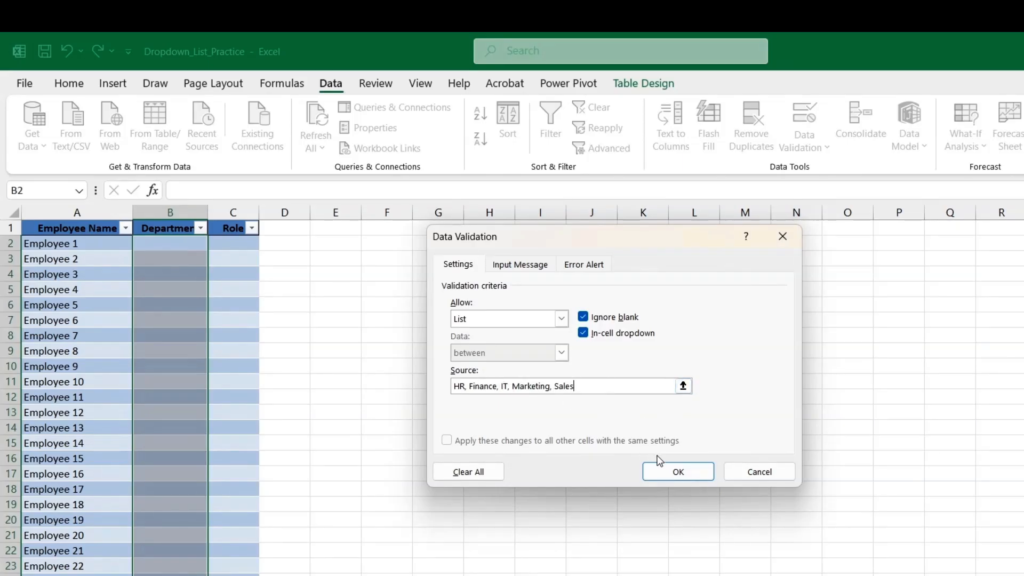
click(668, 471)
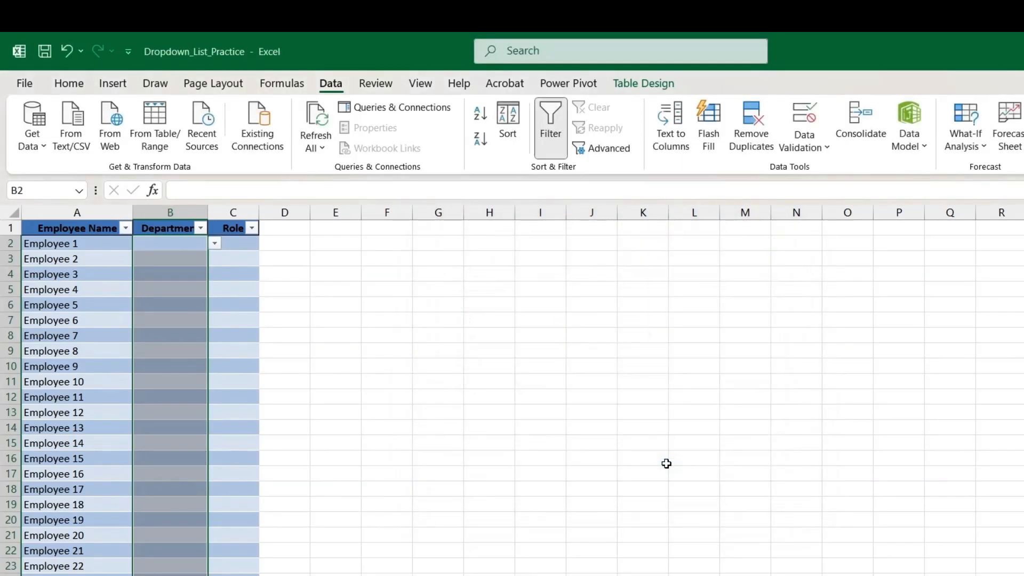
Choose HR for Employee 1, IT for Employee 2 and Finance for Employee 3 from the Department dropdowns
click(189, 243)
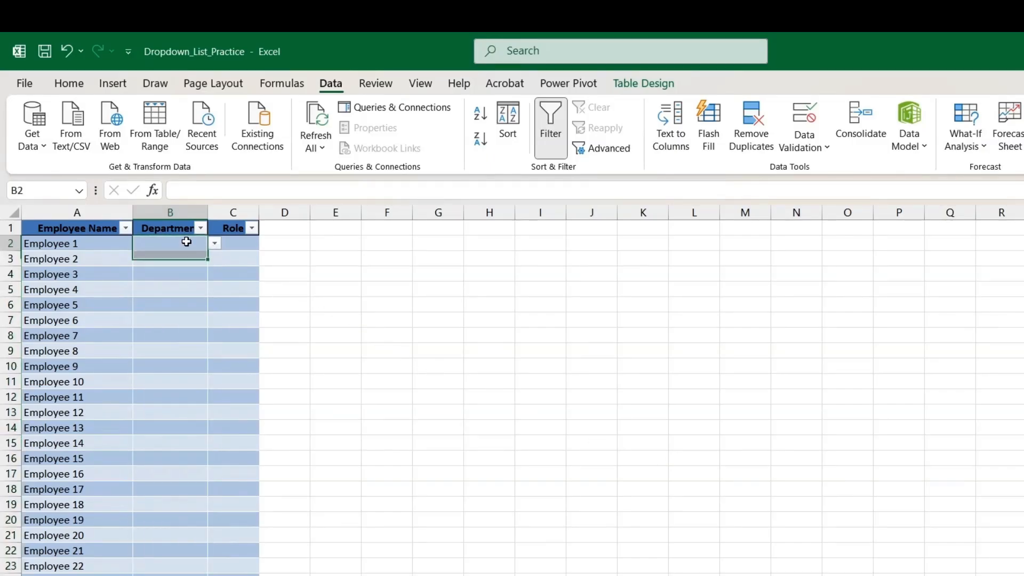
click(215, 243)
click(191, 259)
click(190, 258)
click(215, 258)
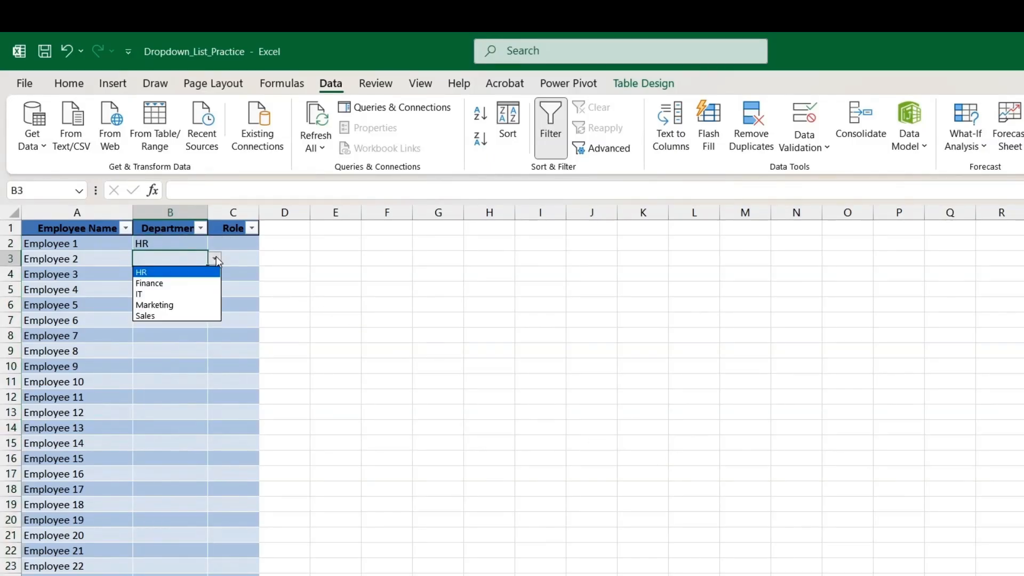
click(160, 292)
click(190, 274)
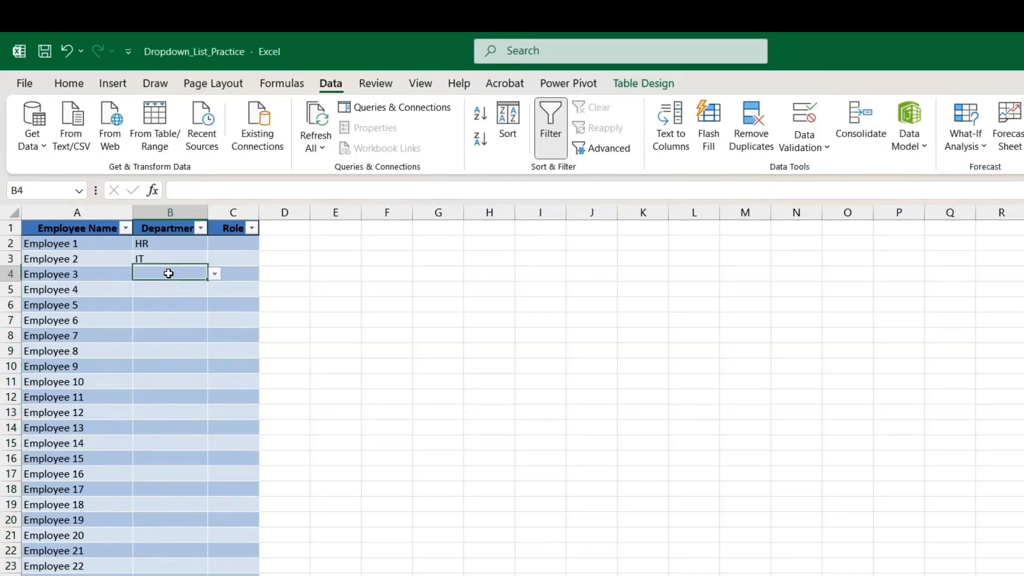
click(214, 273)
click(167, 300)
click(169, 290)
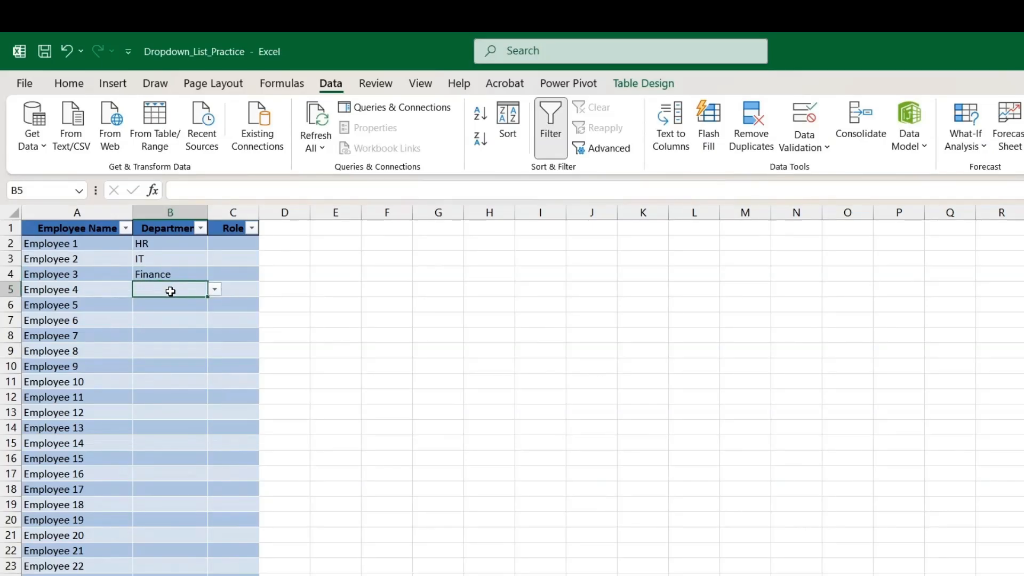
click(183, 273)
click(172, 222)
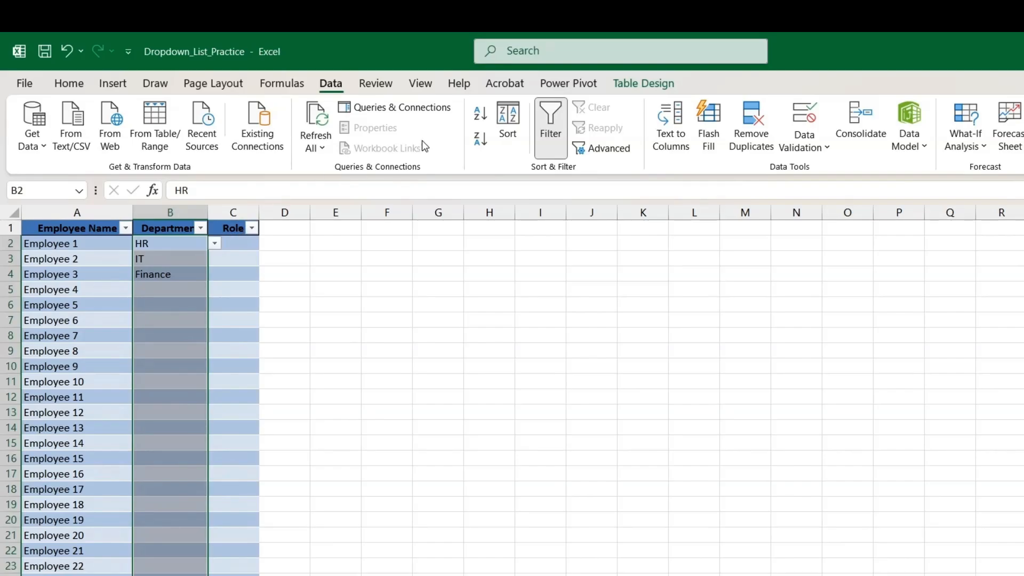
click(800, 141)
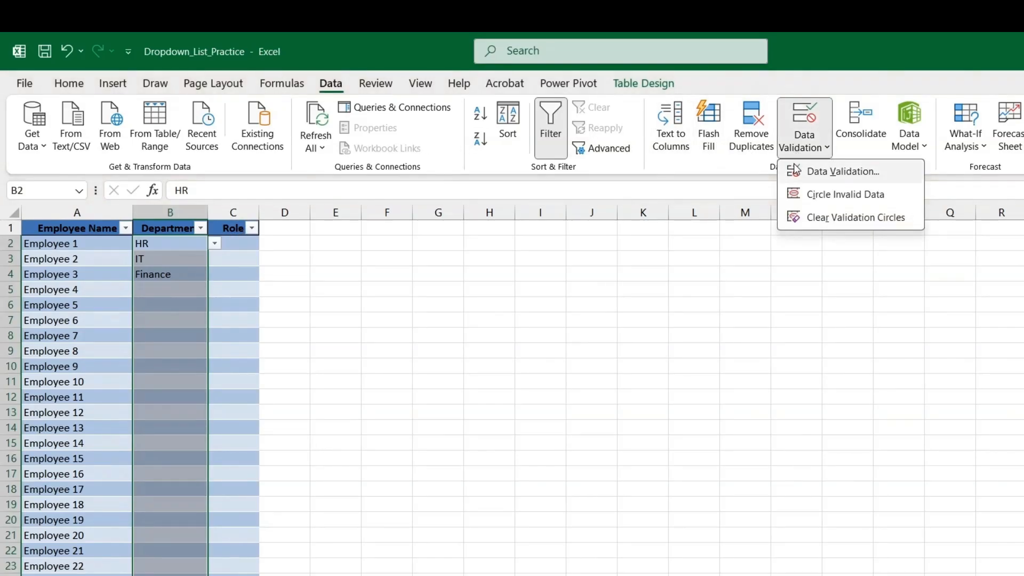
click(795, 172)
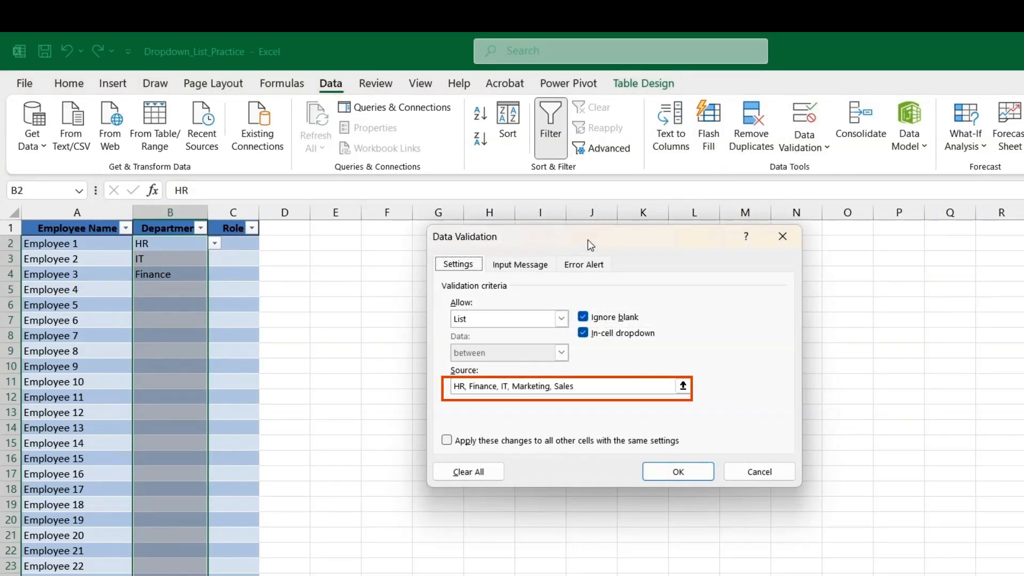
click(591, 384)
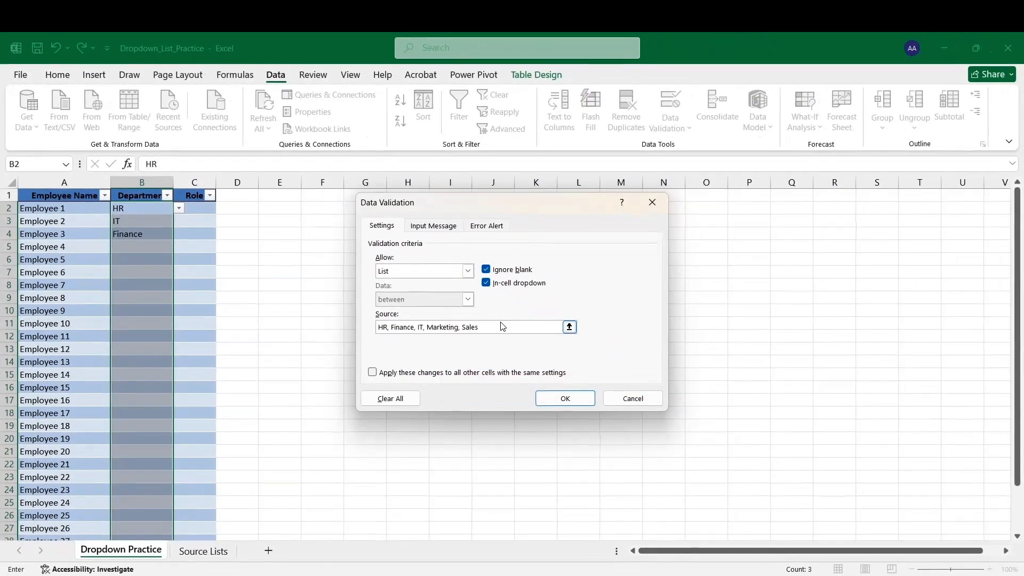
drag(502, 324, 351, 312)
key(BackSpace)
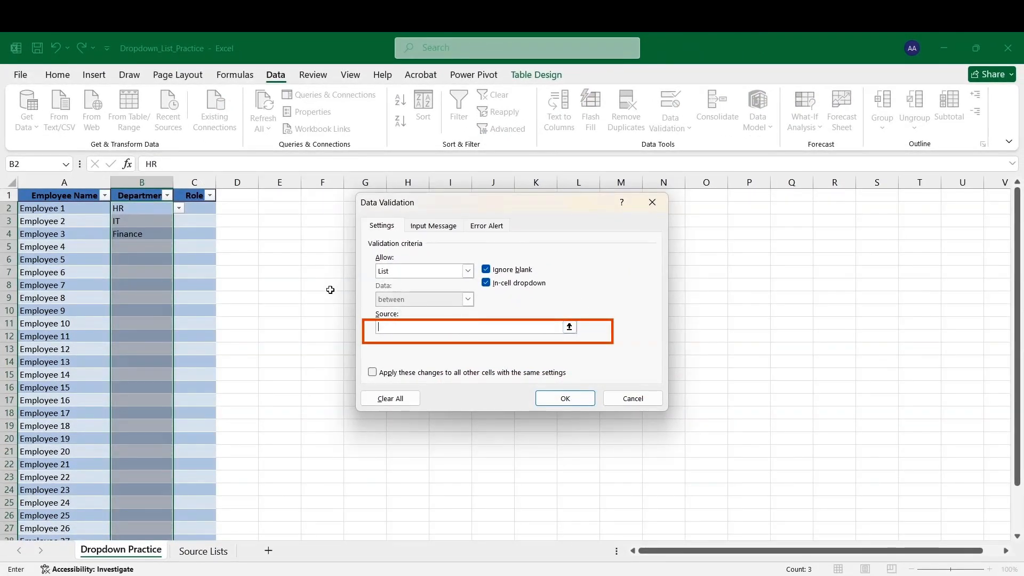
click(190, 553)
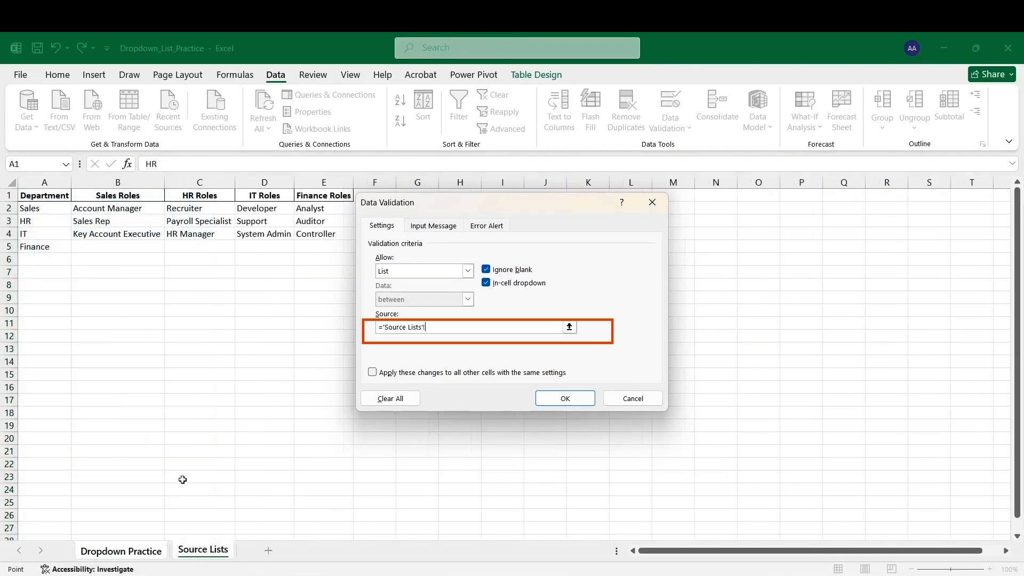
drag(29, 212, 36, 246)
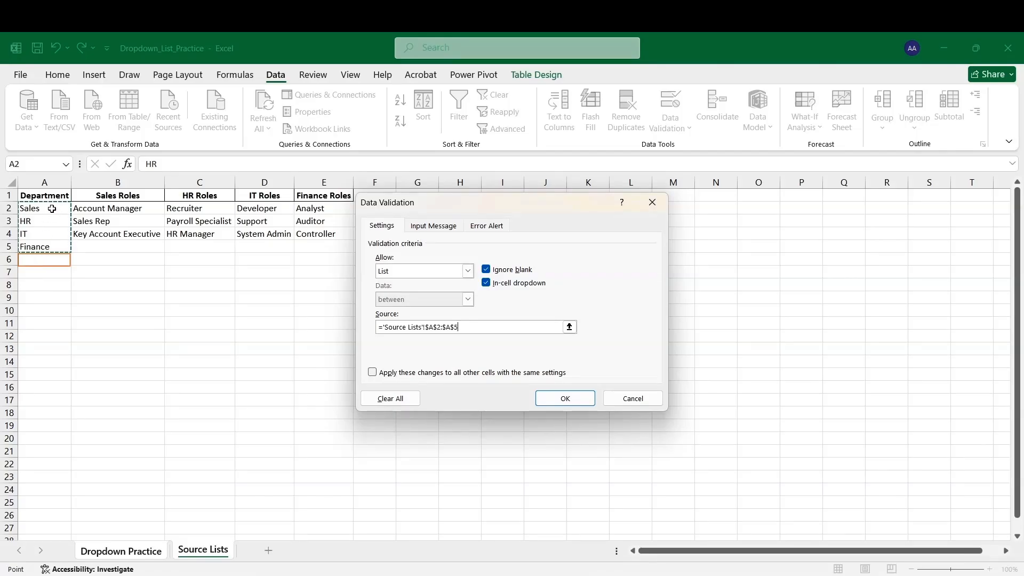
drag(52, 209, 48, 260)
drag(54, 215, 36, 354)
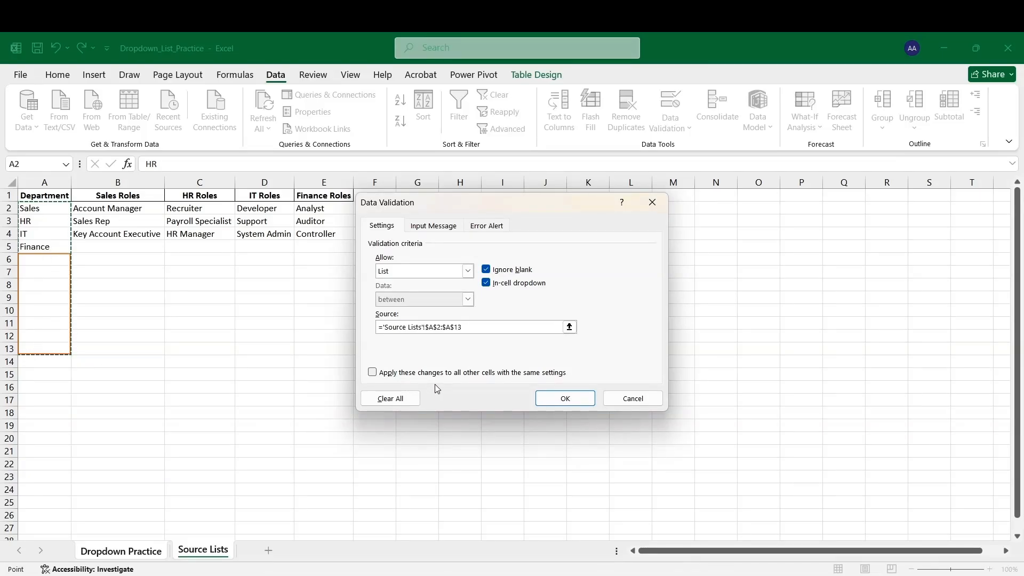
click(632, 403)
Convert the department list A1:A5 on the Source Lists sheet into a table with headers and fit its column width
click(196, 549)
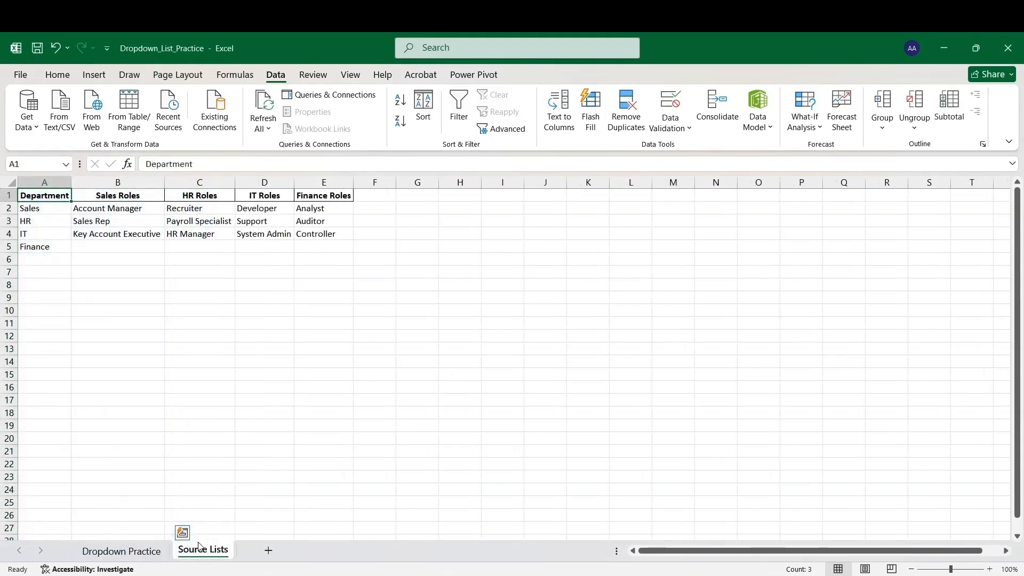
drag(33, 197, 33, 244)
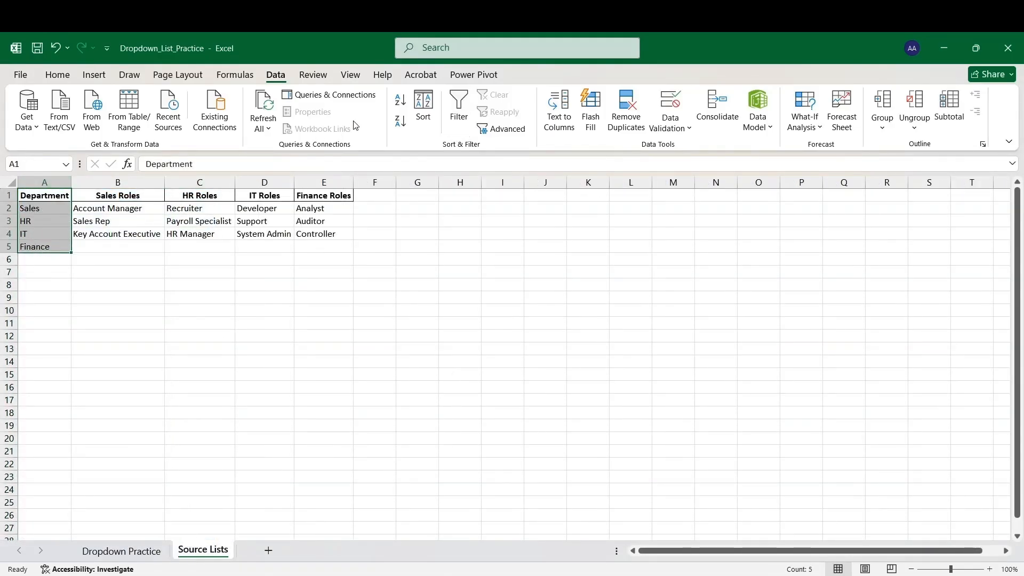
key(ctrl+t)
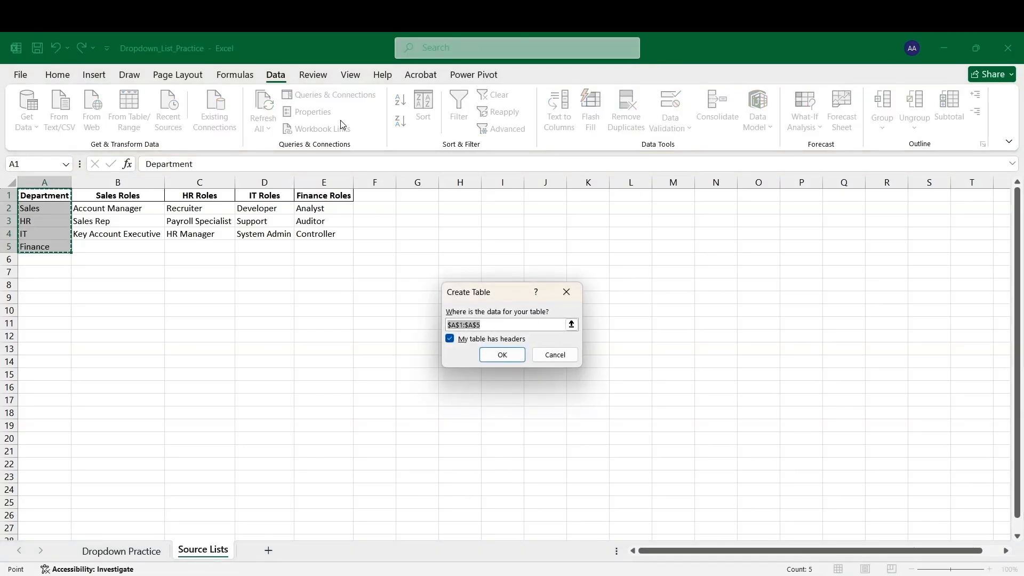
key(Return)
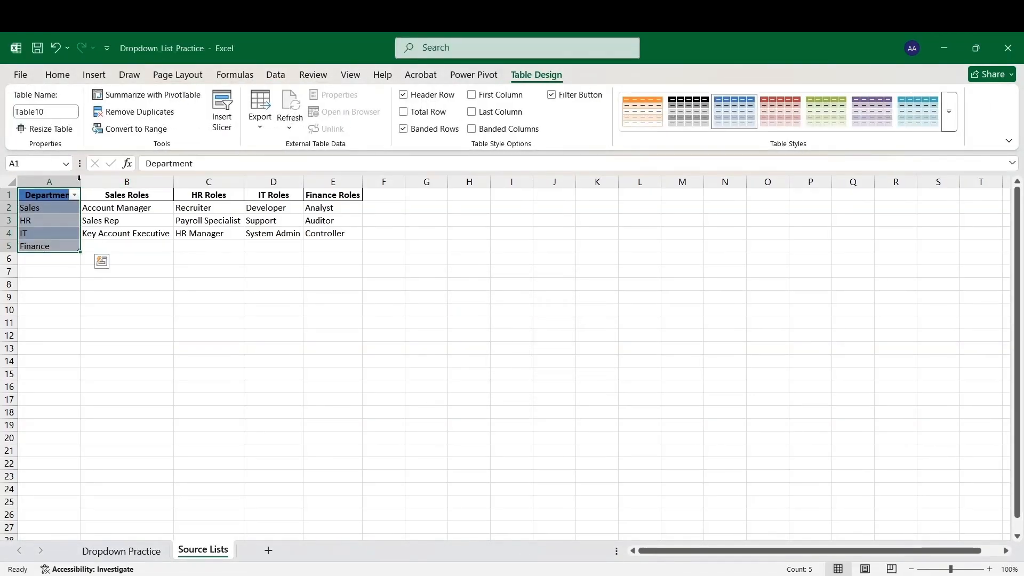
double_click(80, 182)
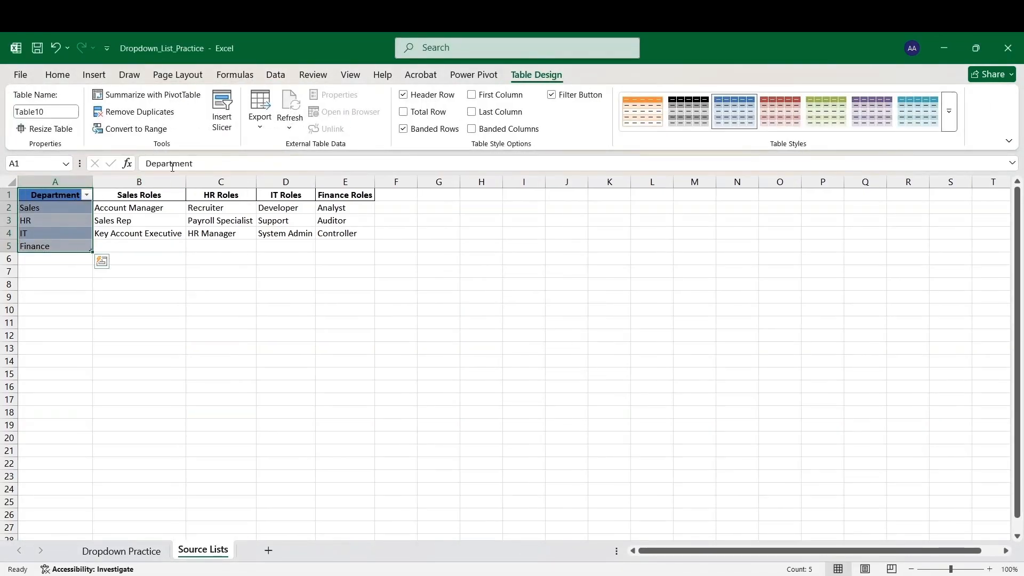
click(69, 188)
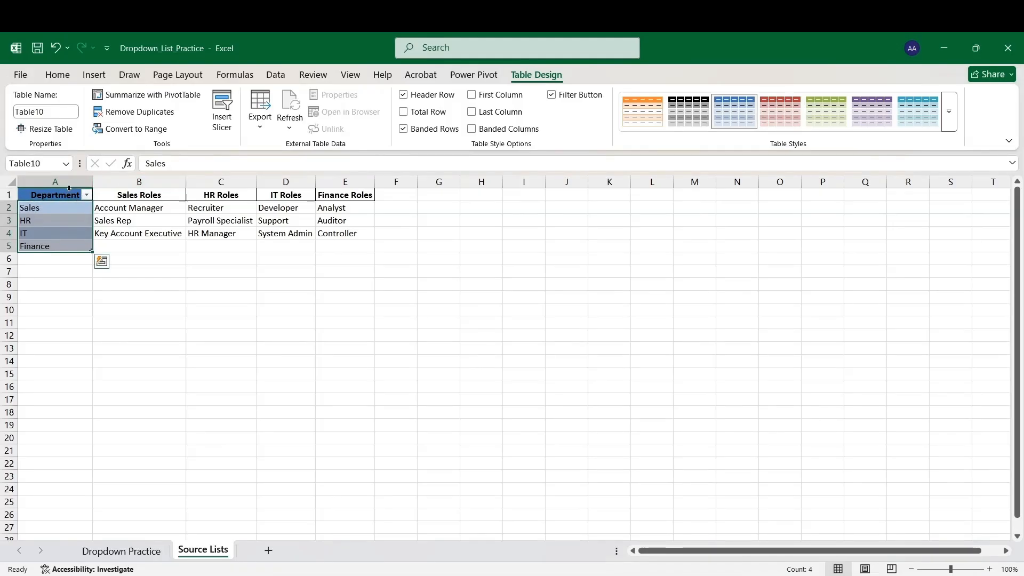
Define the workbook-scope name Department for the Department column of the table on the Source Lists sheet
click(235, 75)
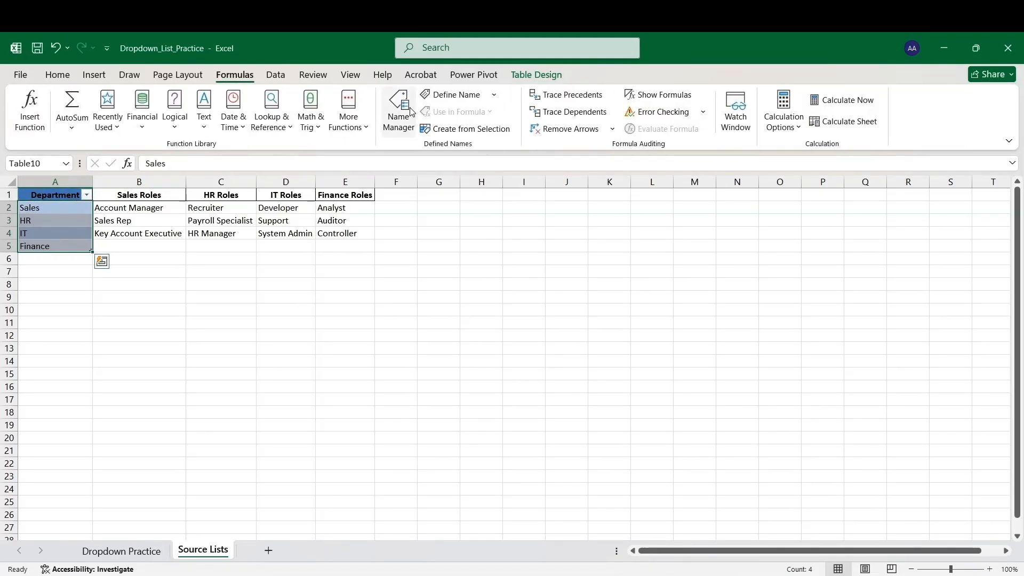
click(467, 99)
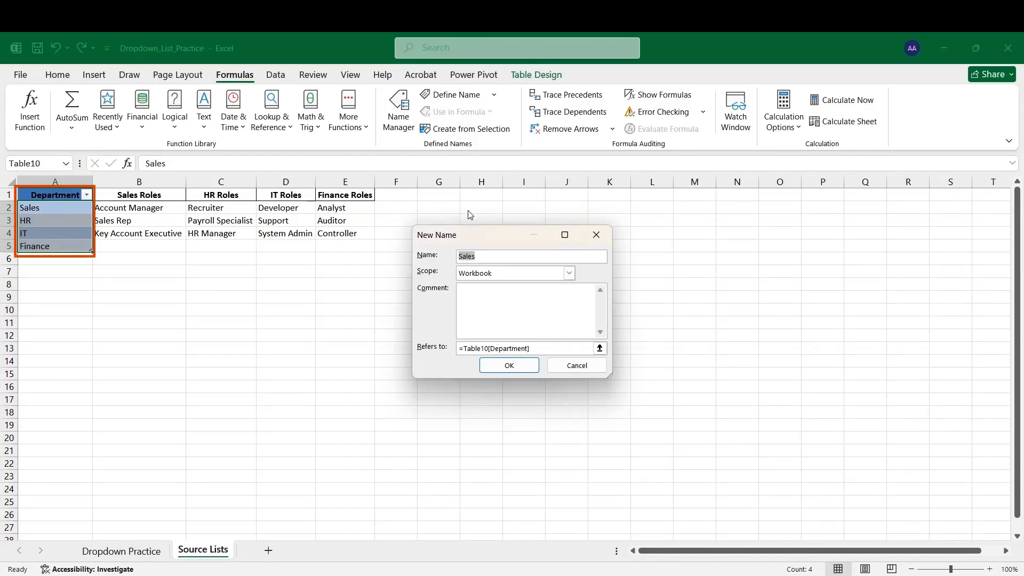
text(d)
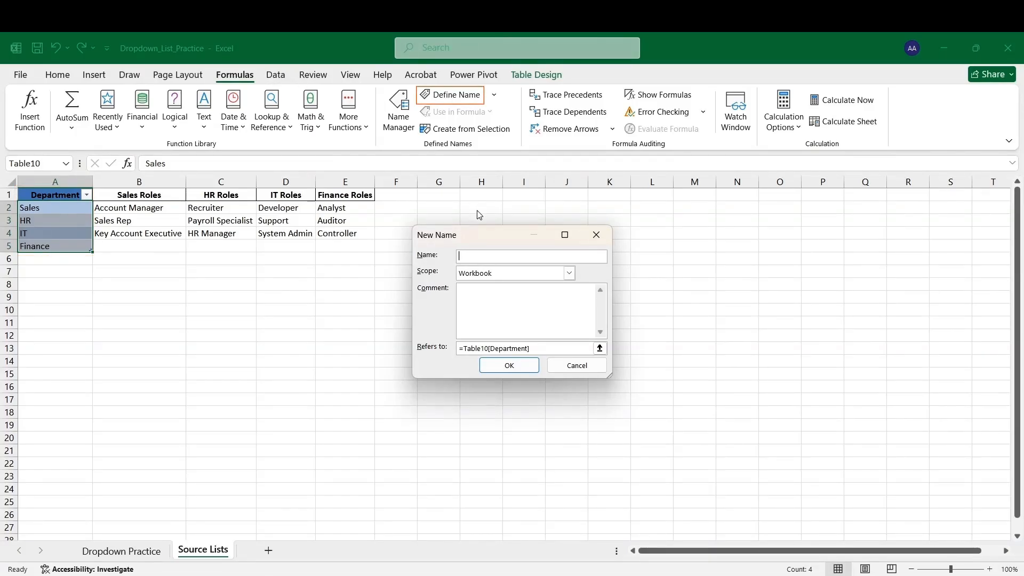
text(Dep)
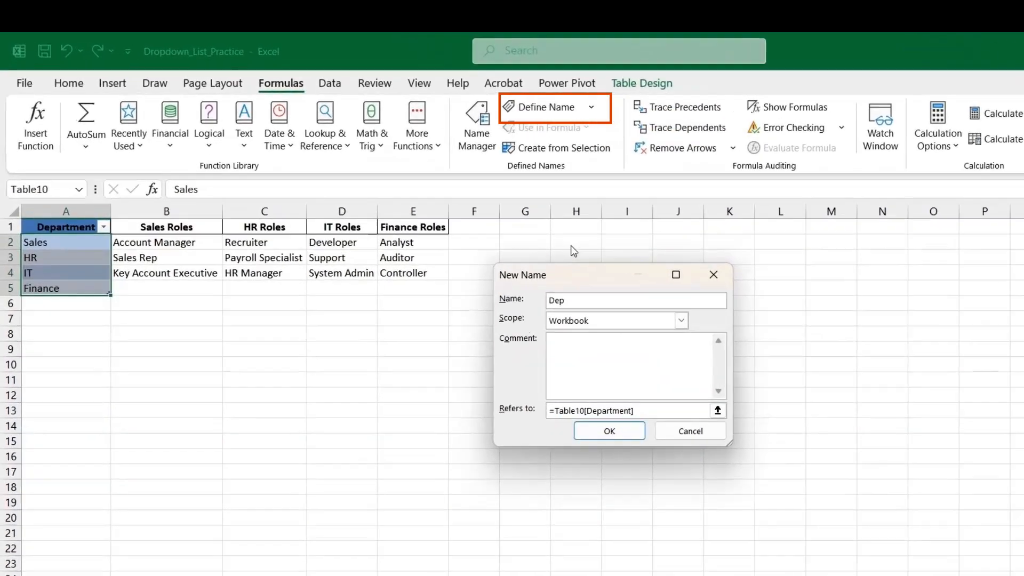
text(art)
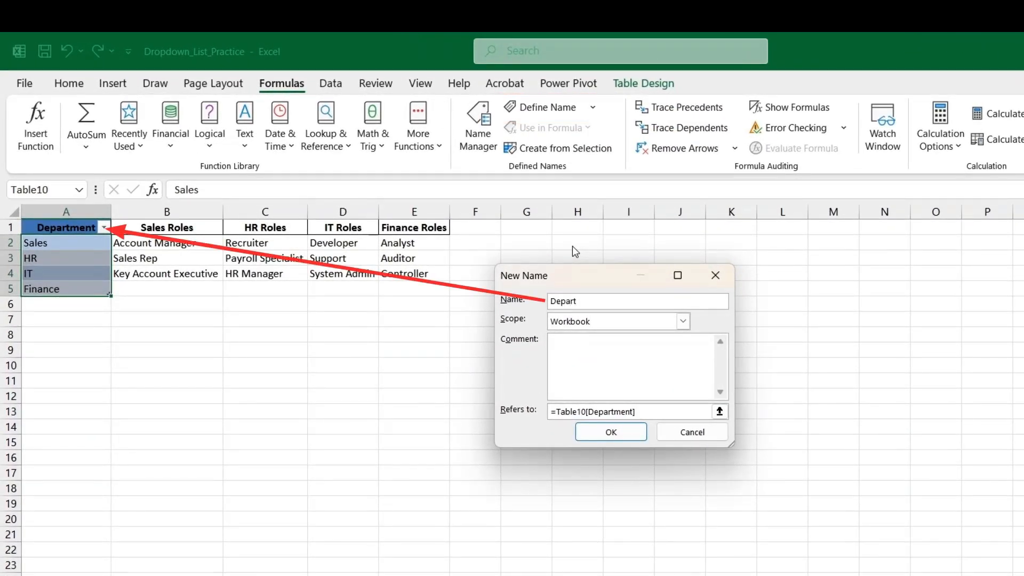
text(menr)
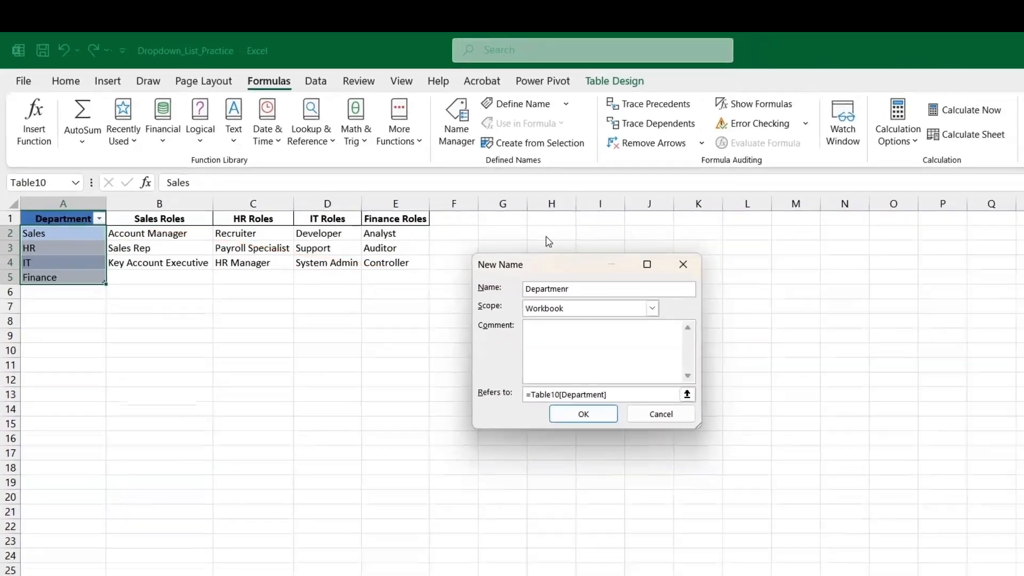
key(Return)
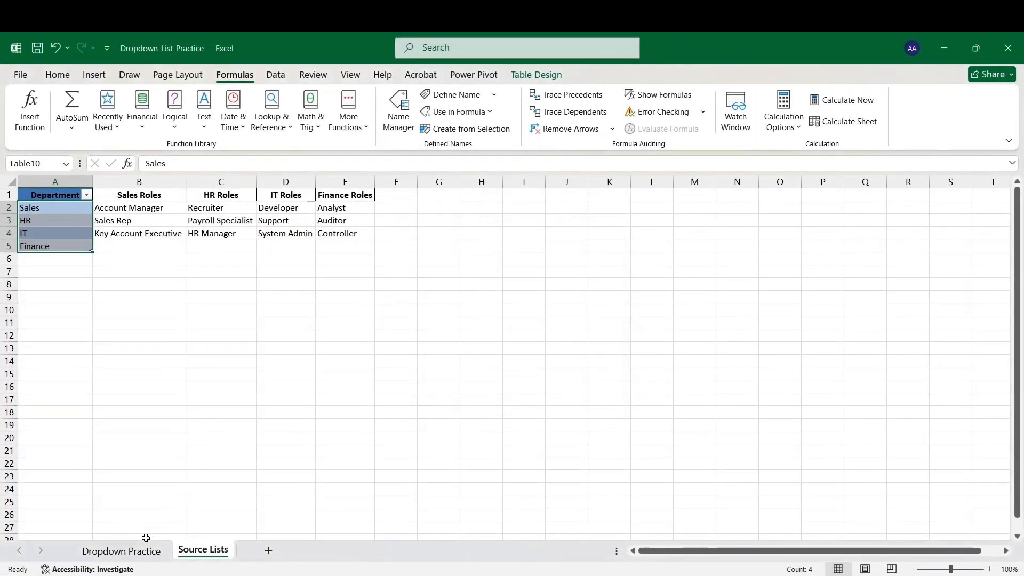
Replace the list validation source of the employee table's Department column with the named range =Department
click(121, 551)
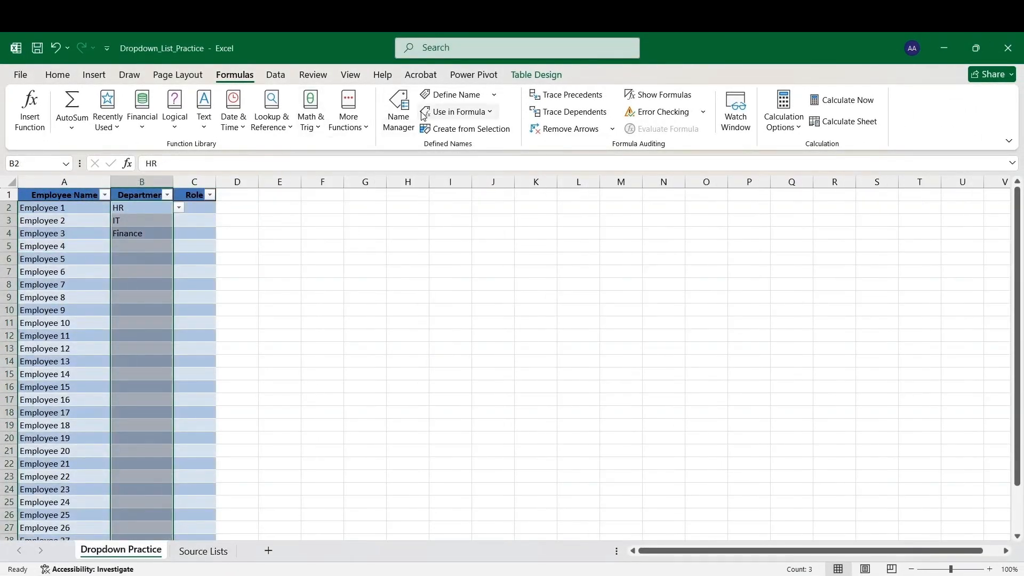
click(282, 77)
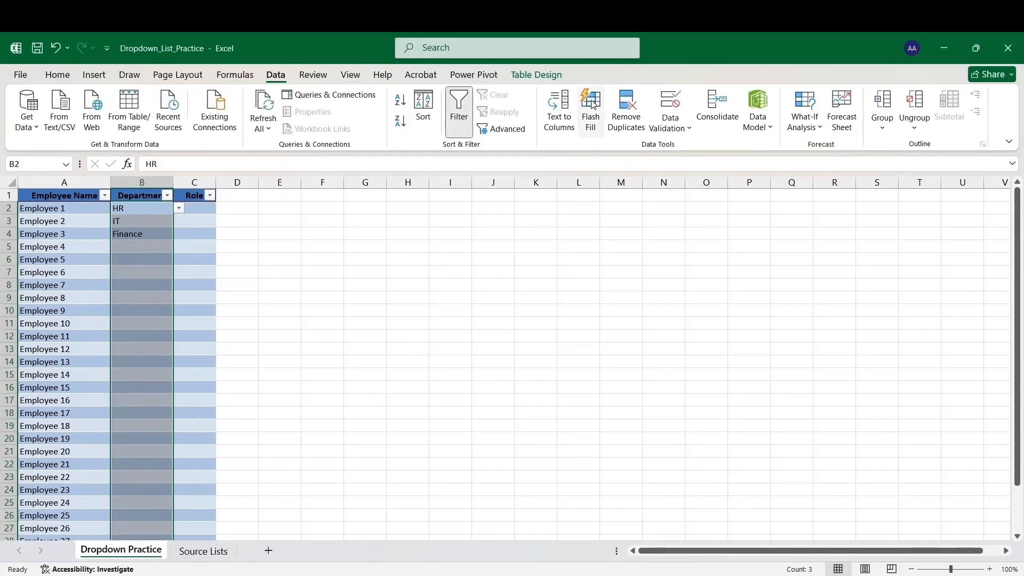
click(672, 127)
click(693, 149)
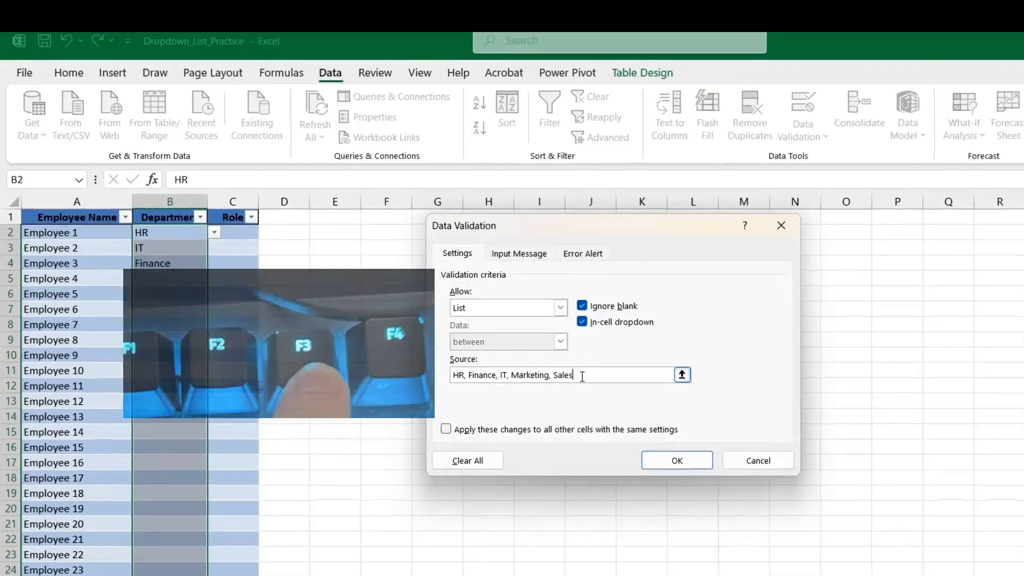
drag(486, 326, 368, 326)
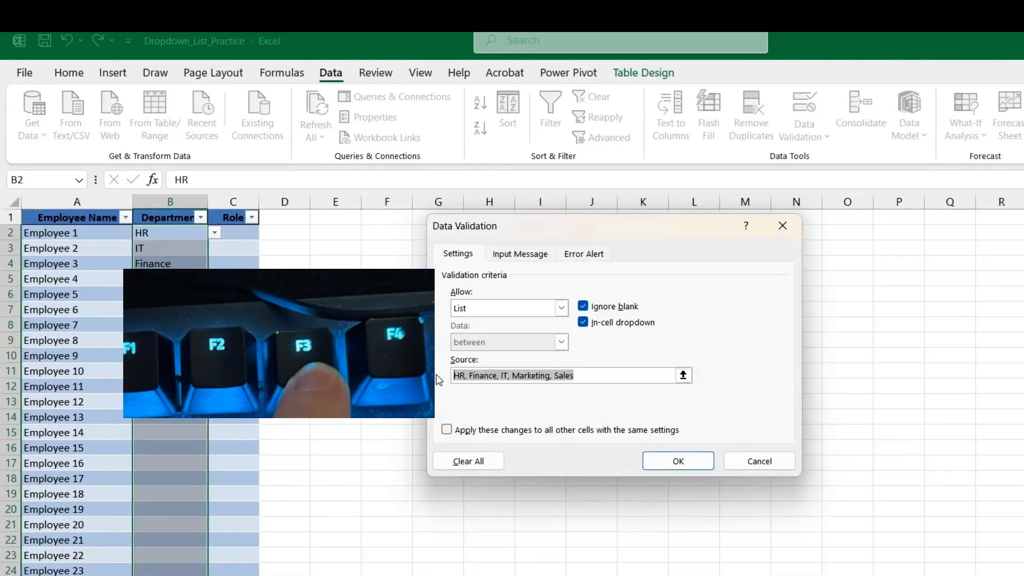
key(BackSpace)
key(F3)
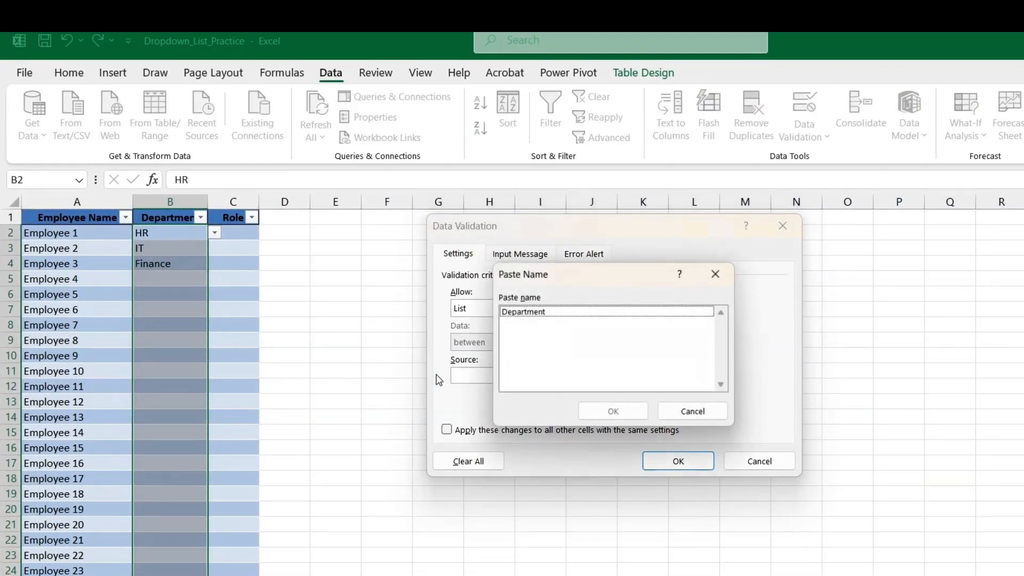
click(547, 318)
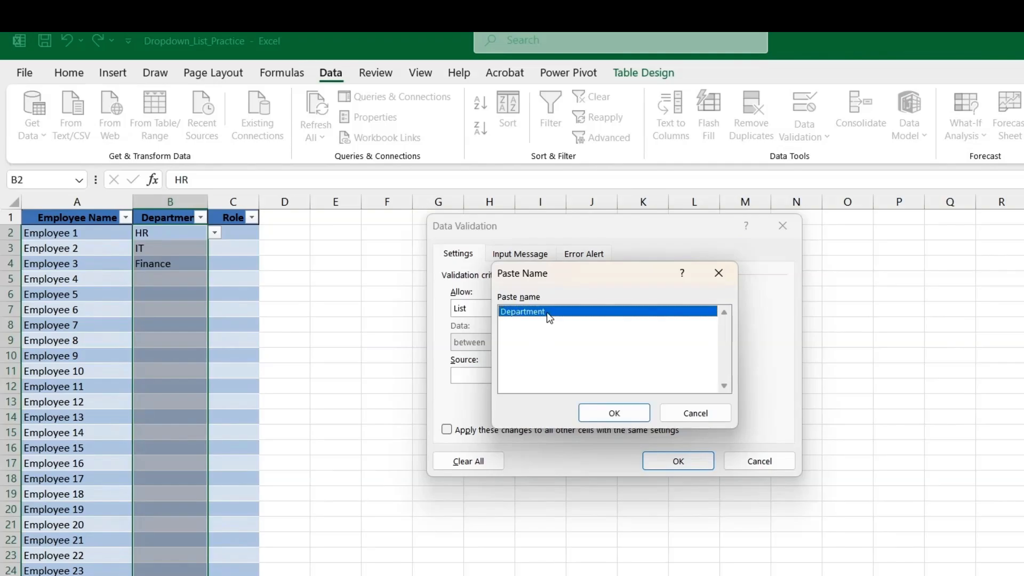
click(591, 411)
click(657, 462)
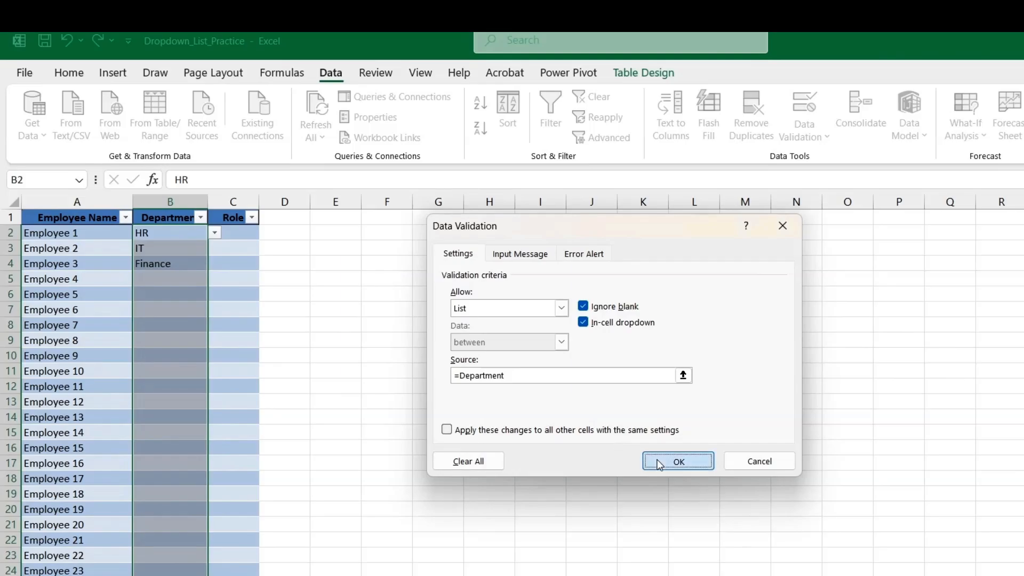
Check the options in Employee 4's Department dropdown
click(137, 276)
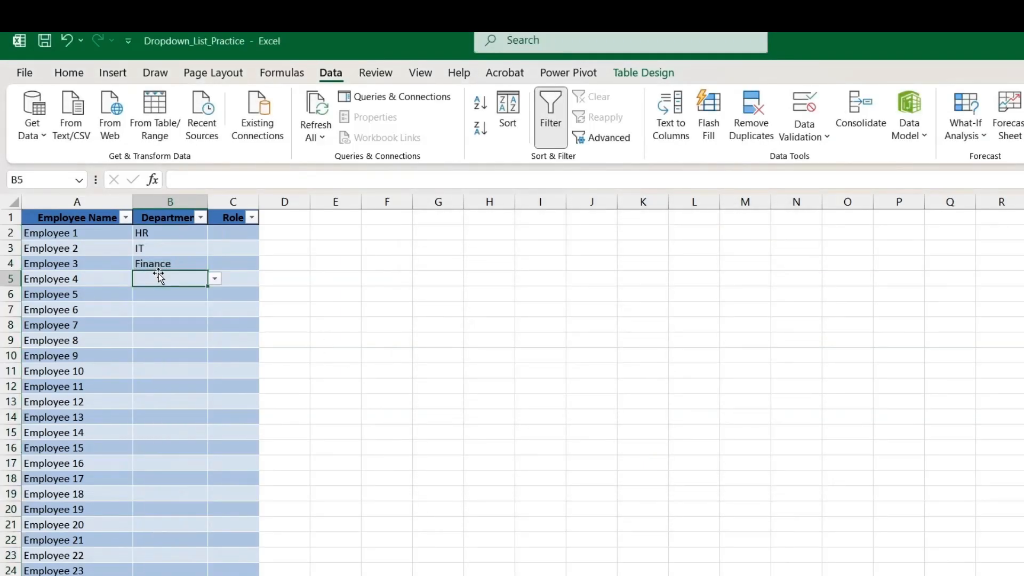
click(212, 280)
click(213, 280)
Add Operations in A6 below the Source Lists department table and choose it as Employee 4's Department
click(131, 575)
click(90, 299)
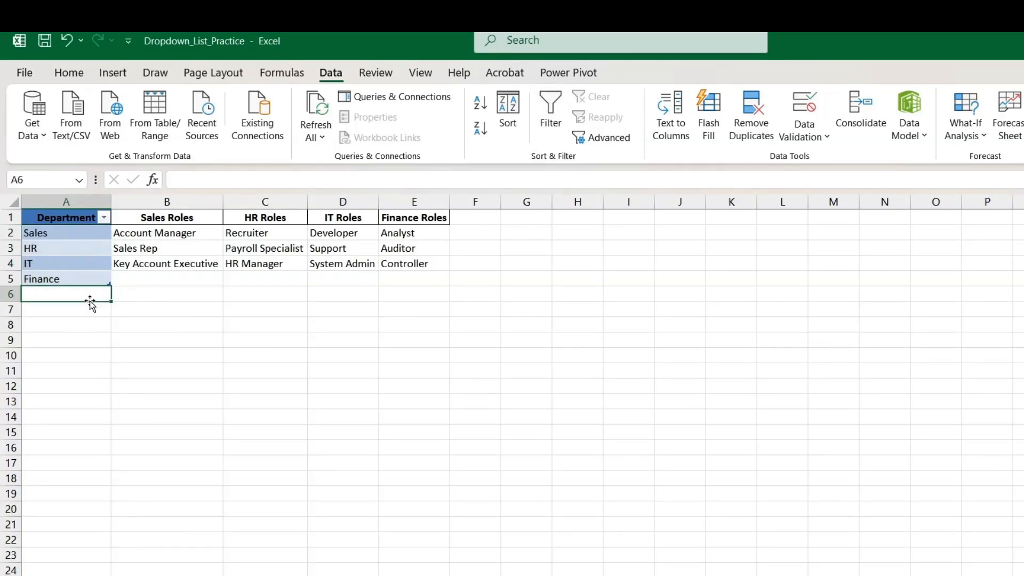
text(Opera)
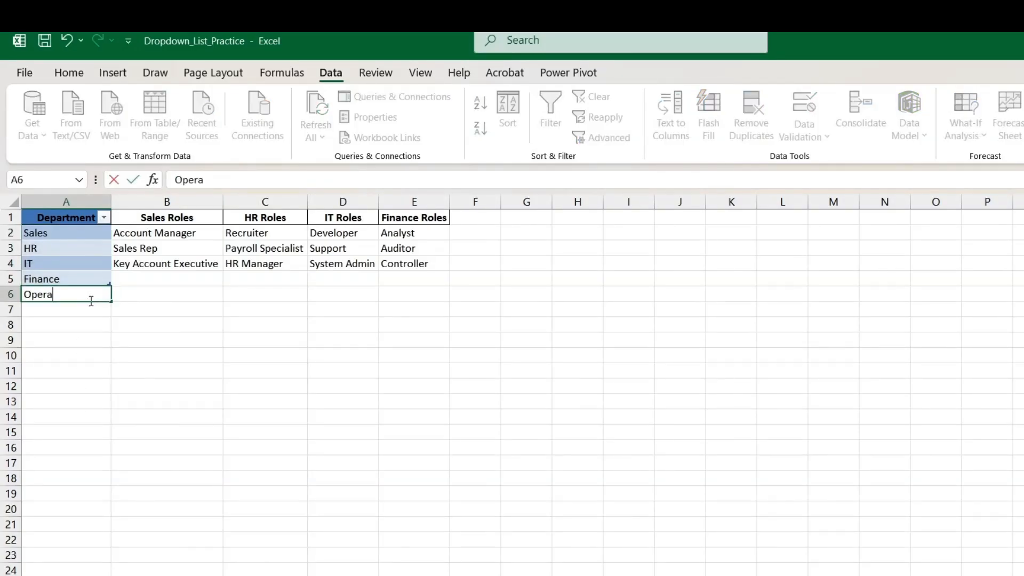
text(tions)
key(Return)
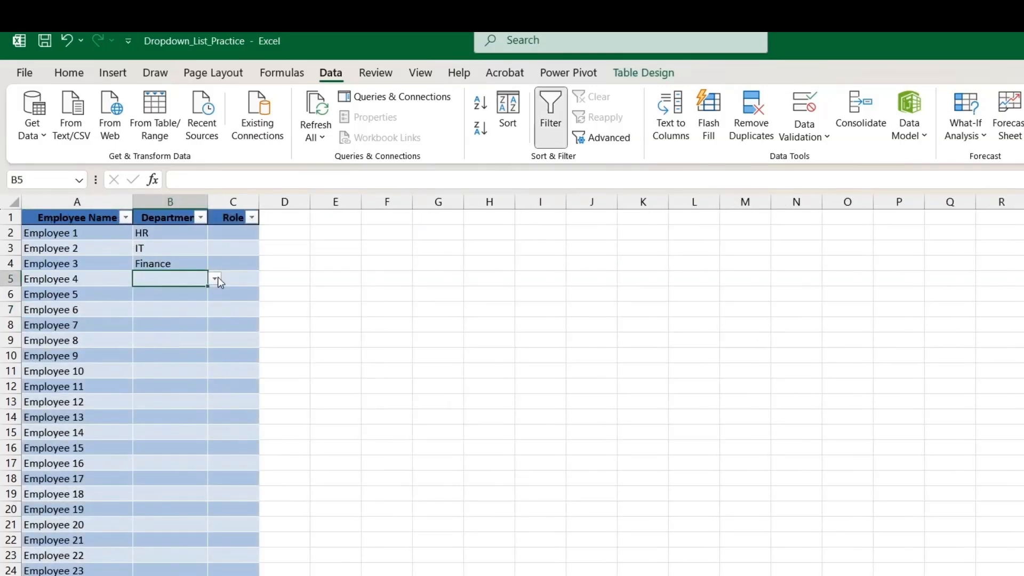
click(215, 278)
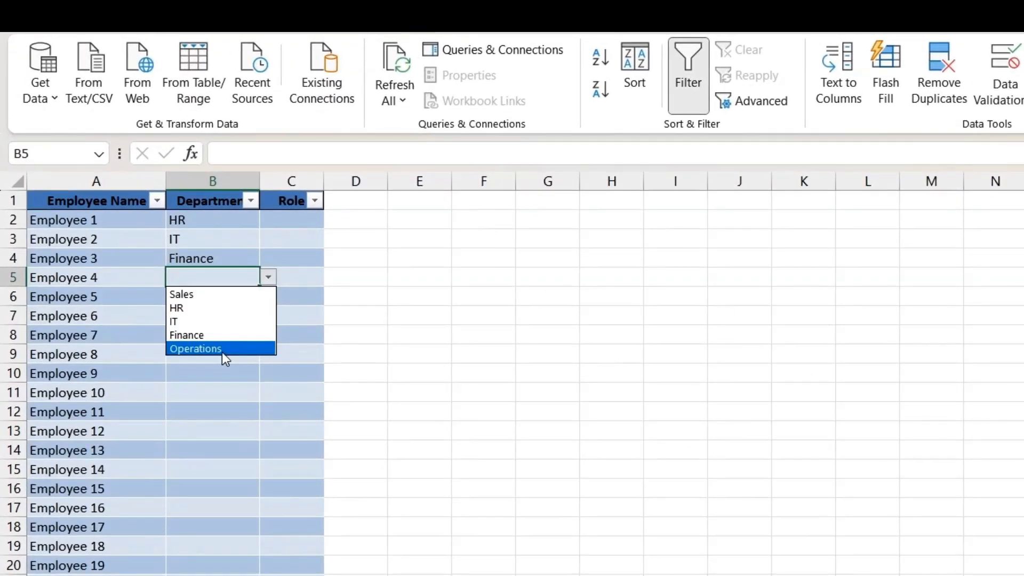
click(222, 349)
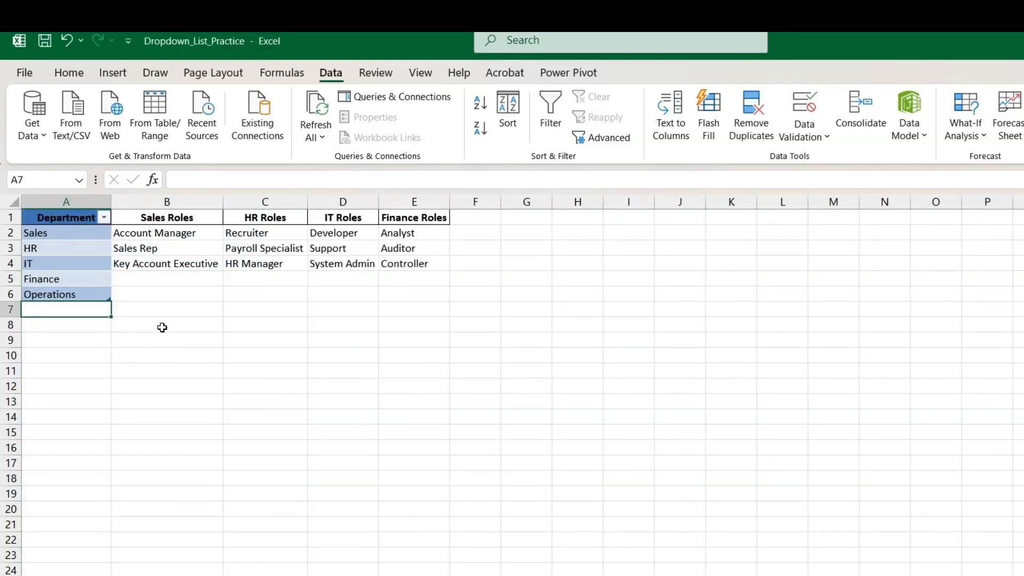
click(164, 293)
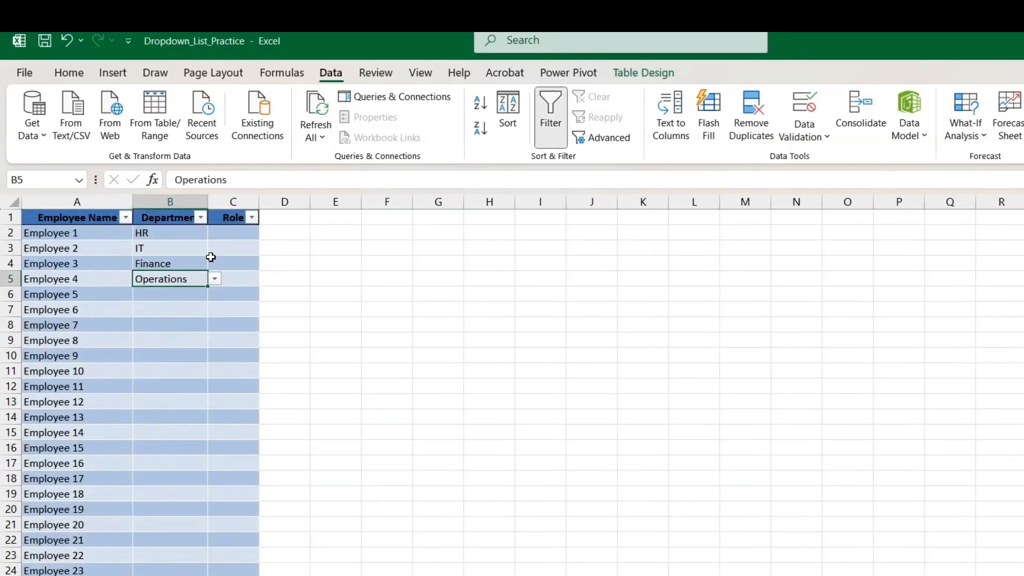
click(213, 230)
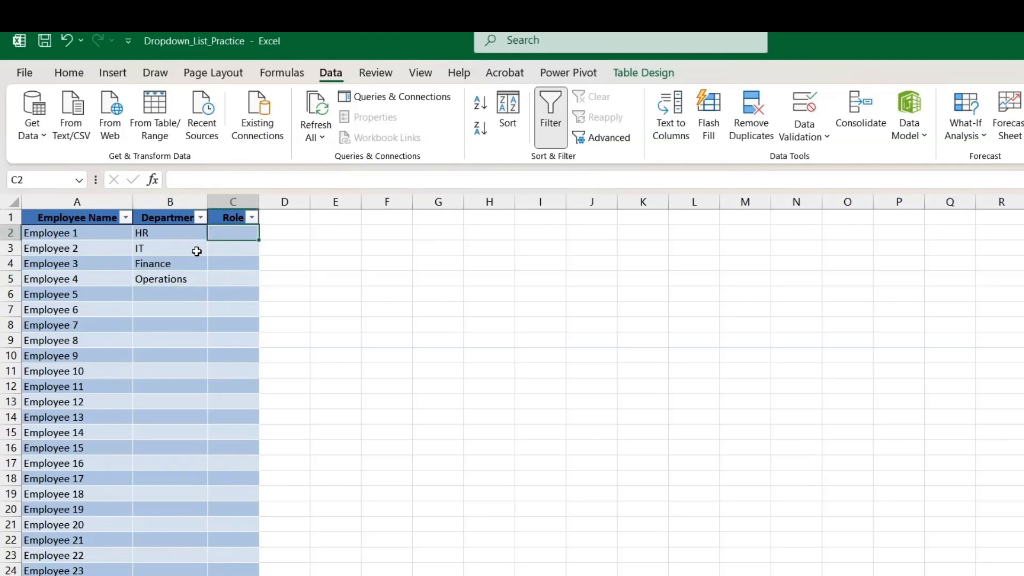
click(228, 247)
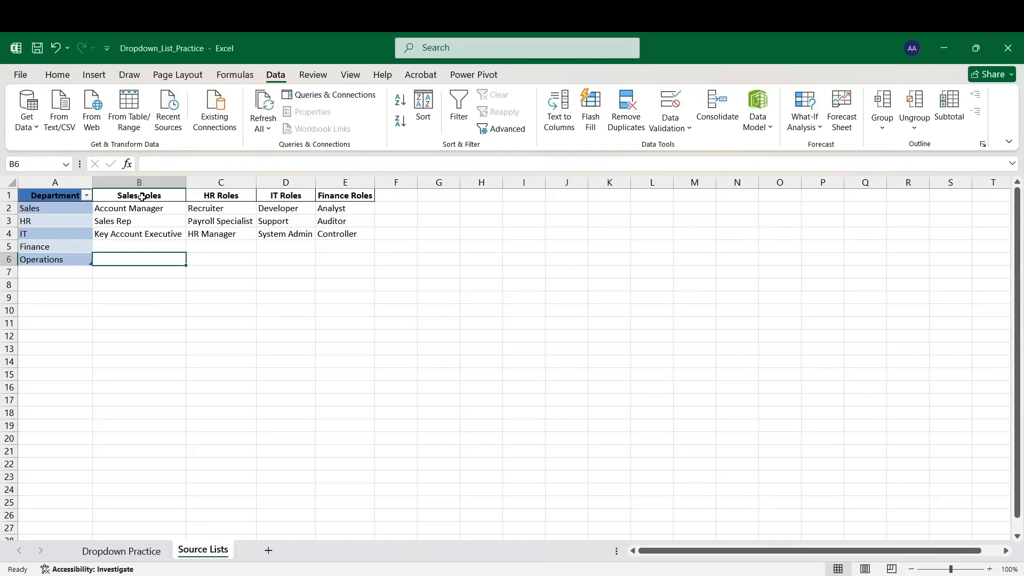
Convert the Sales, HR, IT and Finance role lists in rows 1 to 4 of columns B to E into four separate tables with headers
drag(142, 198, 138, 233)
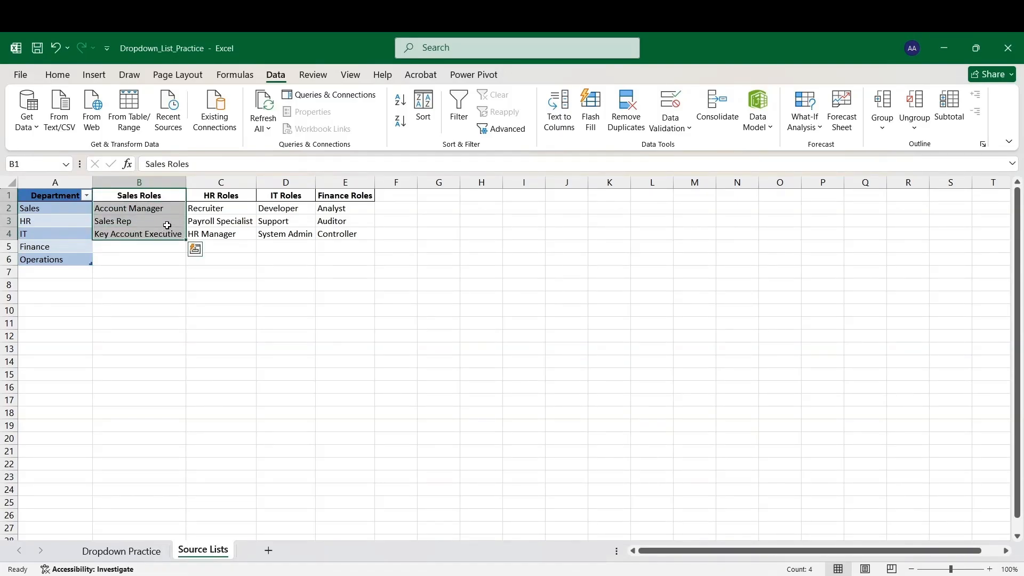
key(ctrl+t)
key(Return)
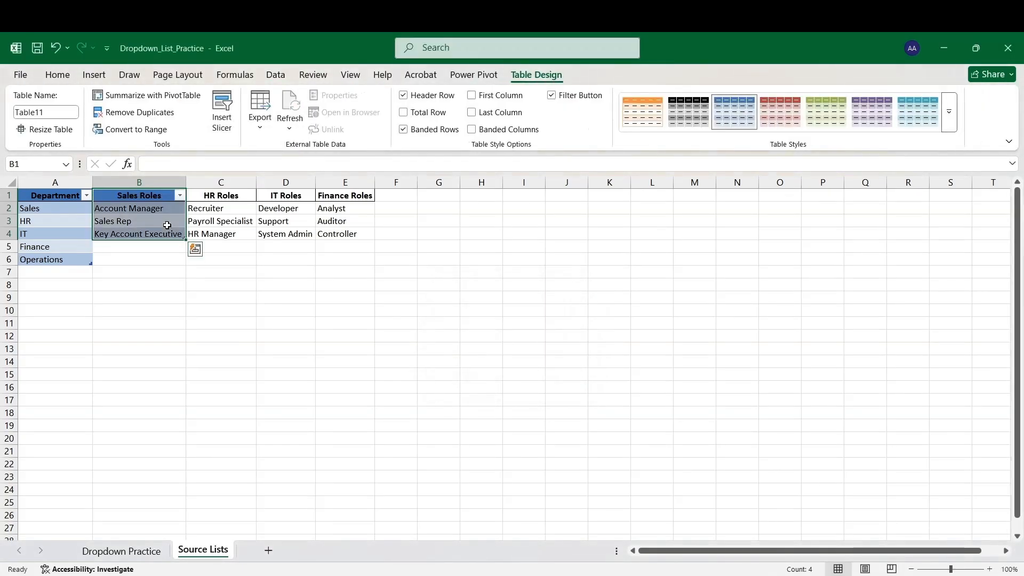
drag(203, 202, 208, 230)
key(ctrl+t)
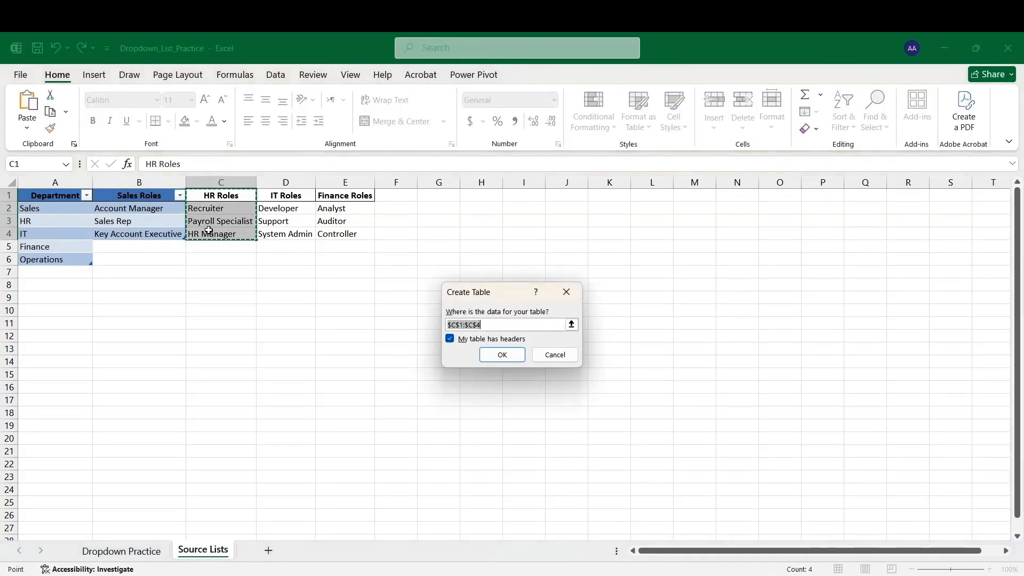
key(Return)
drag(270, 196, 264, 238)
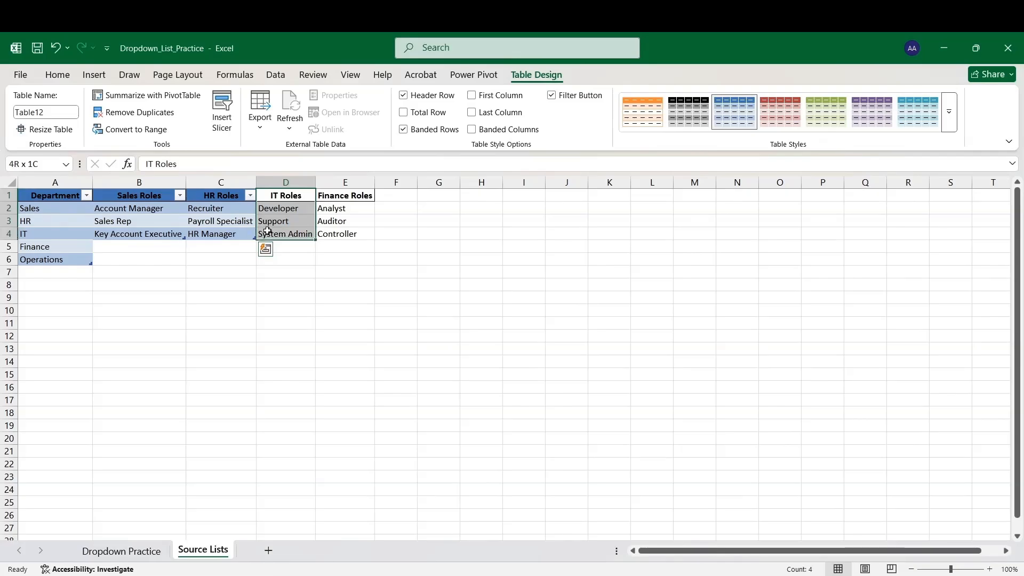
key(ctrl+t)
key(Return)
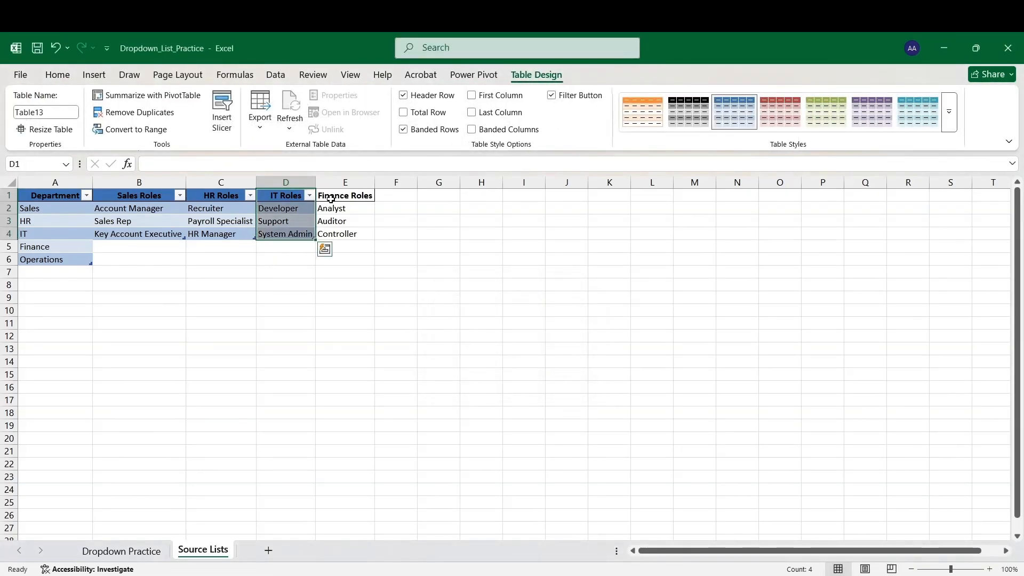
drag(331, 198, 328, 233)
key(ctrl+t)
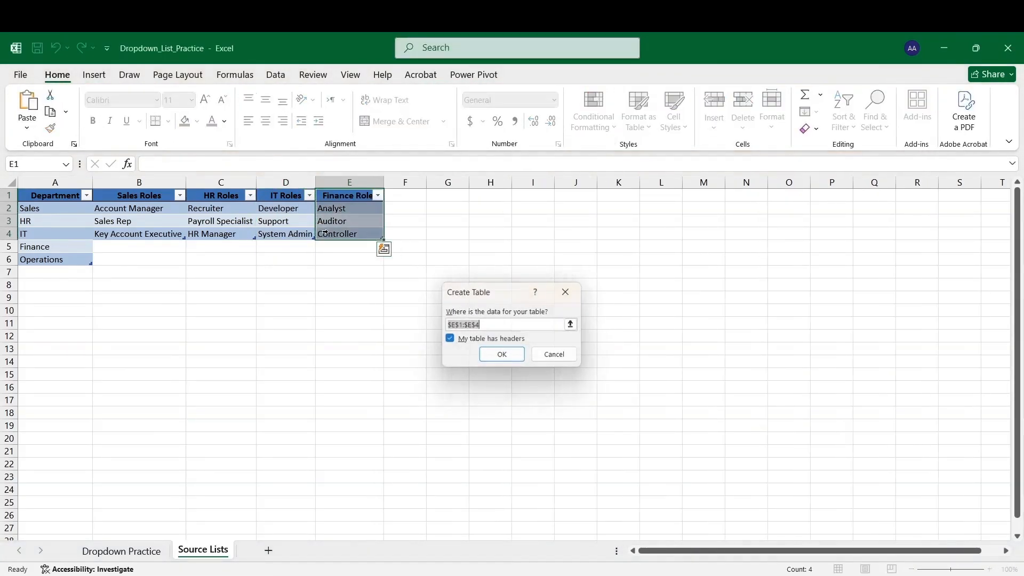
key(Return)
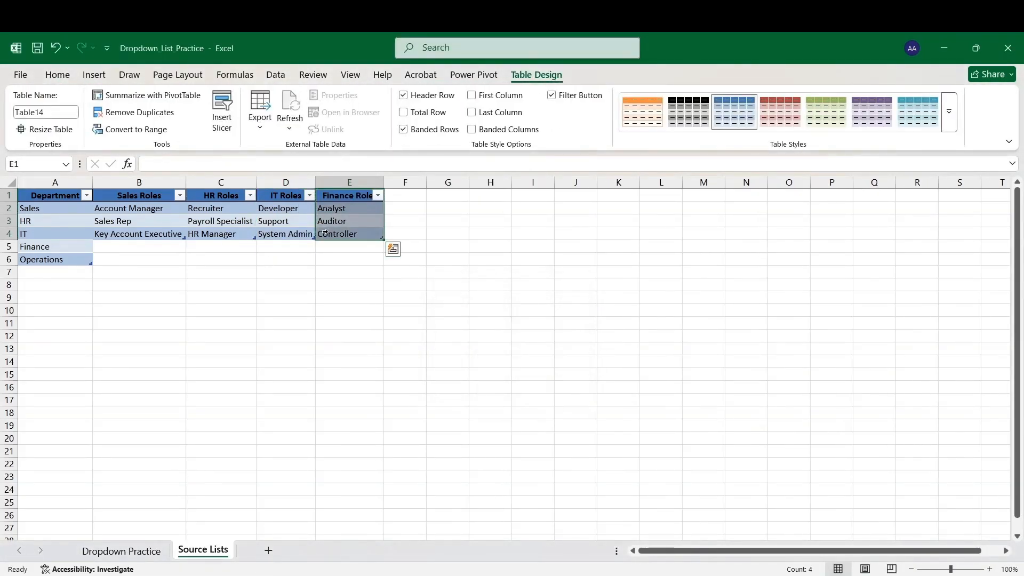
Define the workbook-scope name Finance for the entries of the Finance Roles table
click(335, 189)
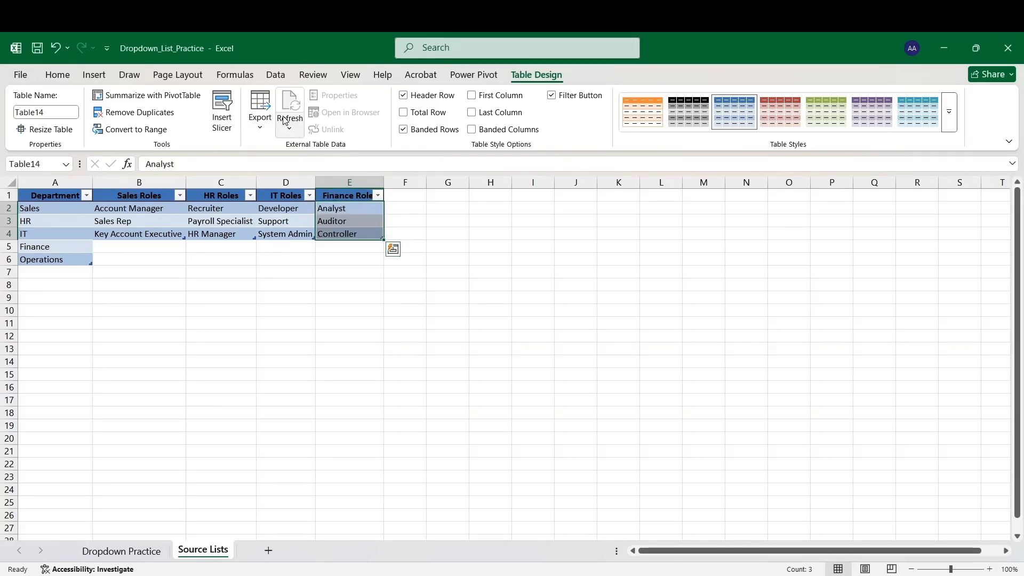
click(234, 75)
click(431, 97)
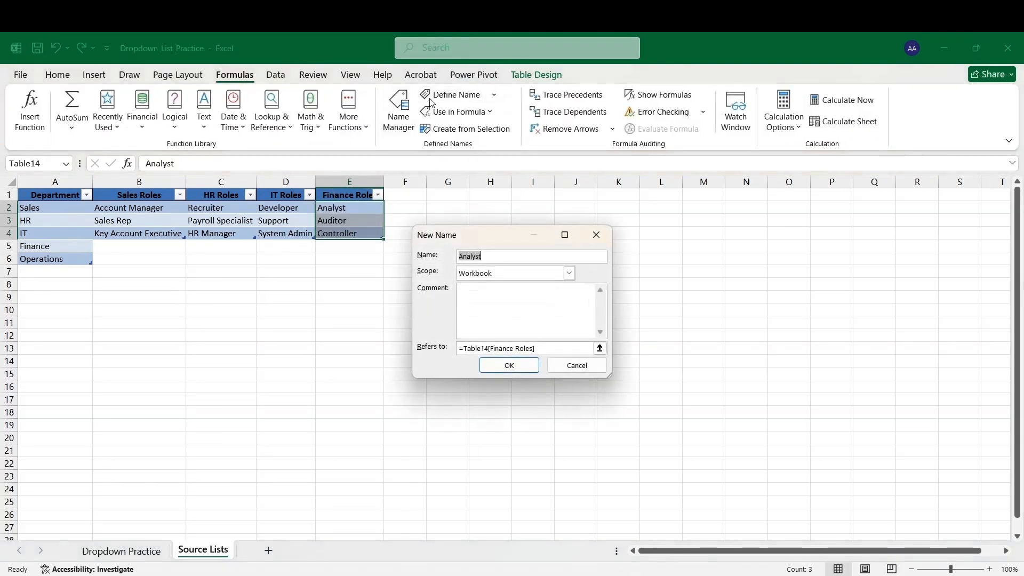
text(Finance)
key(Return)
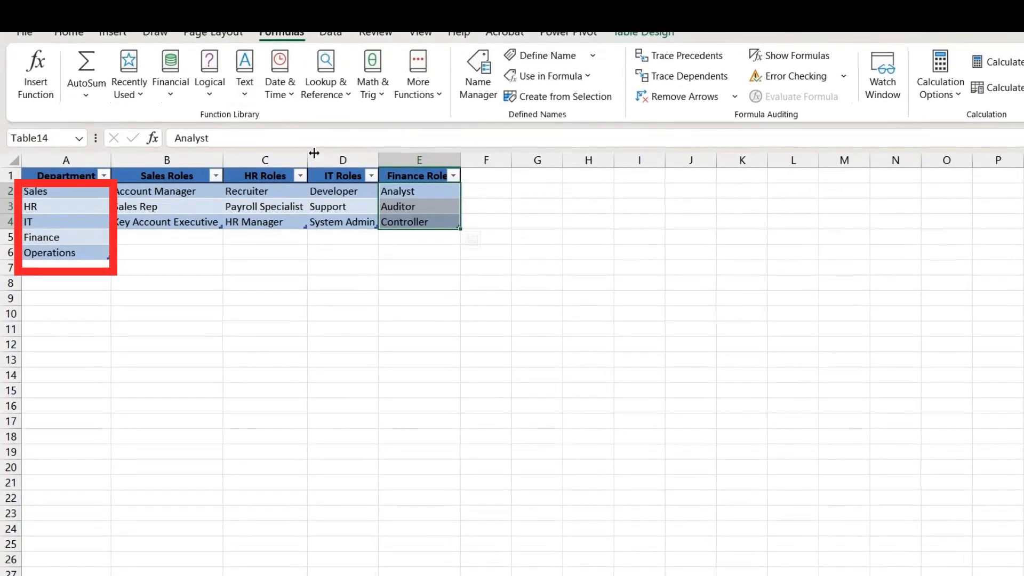
Define the workbook-scope name IT for the entries of the IT Roles table
click(319, 163)
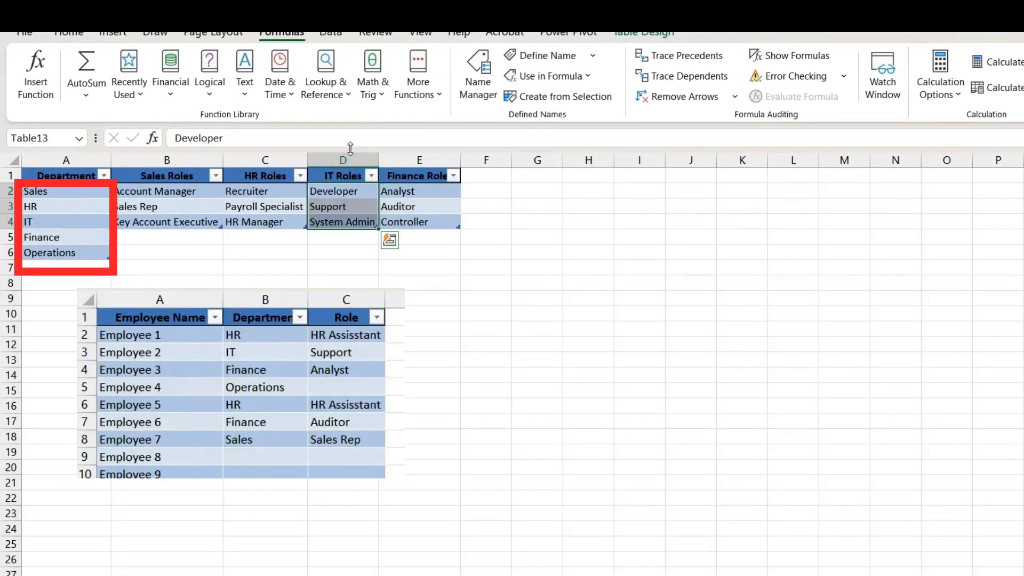
click(515, 55)
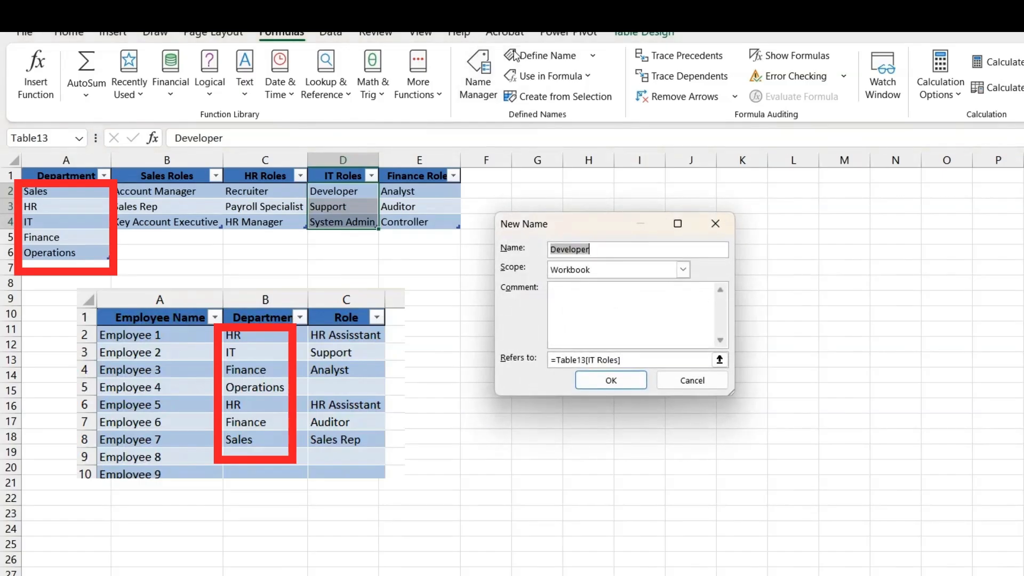
key(BackSpace)
text(IT)
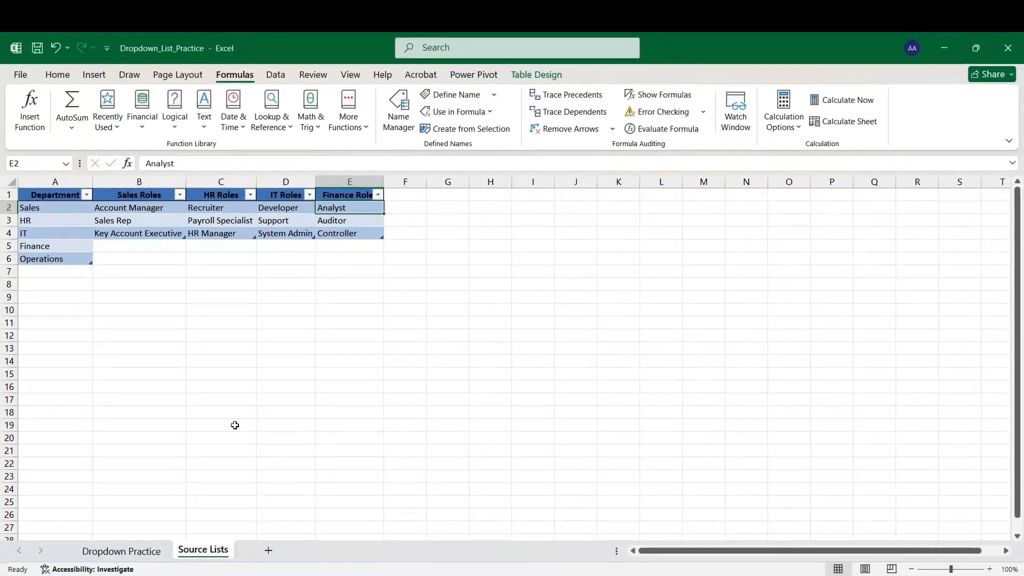
Apply list data validation with the source =INDIRECT(B2) to the Role column's data cells on the Dropdown Practice sheet
click(132, 551)
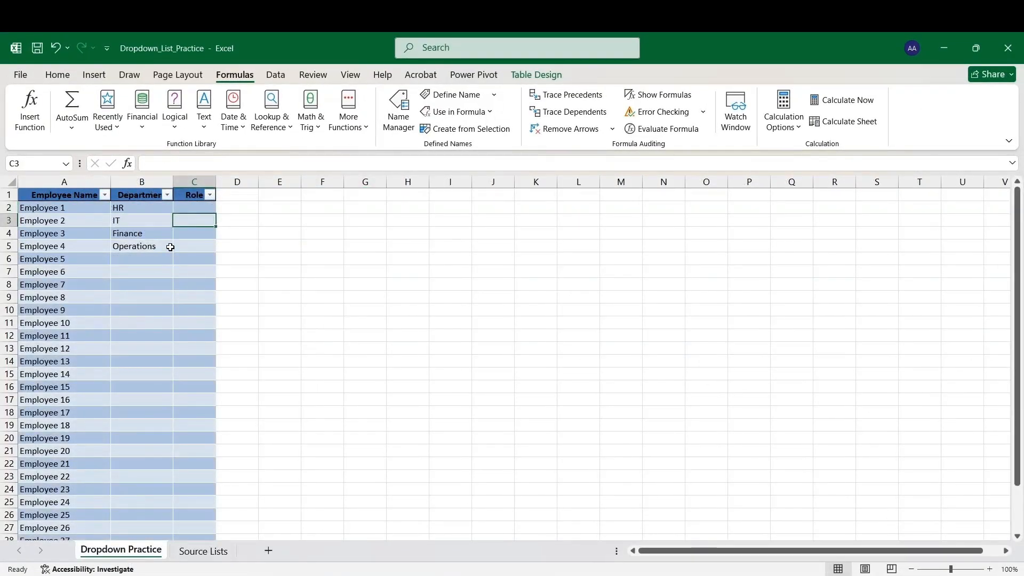
click(191, 190)
click(193, 190)
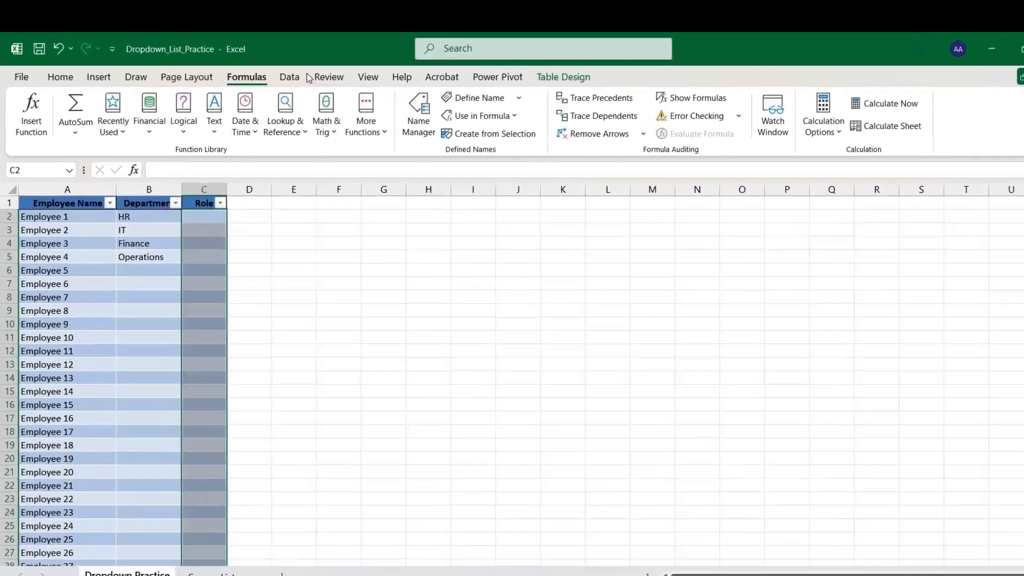
click(275, 74)
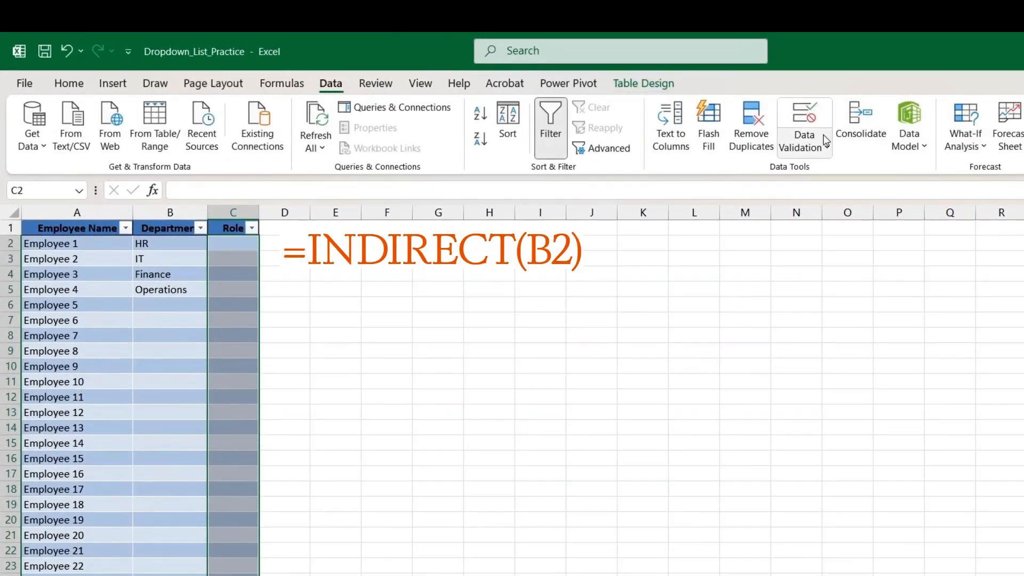
click(670, 122)
click(809, 170)
click(509, 319)
click(489, 367)
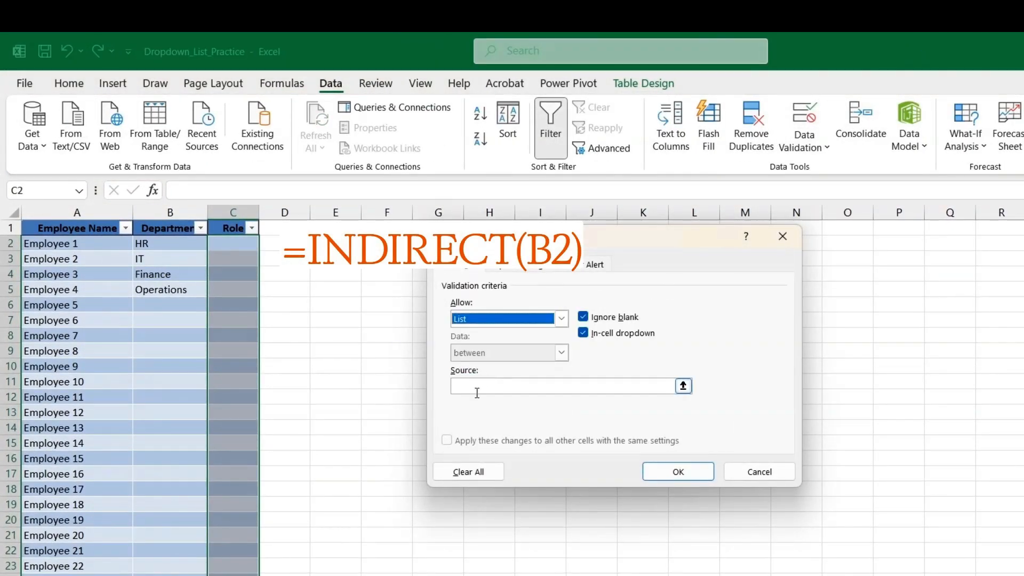
click(473, 387)
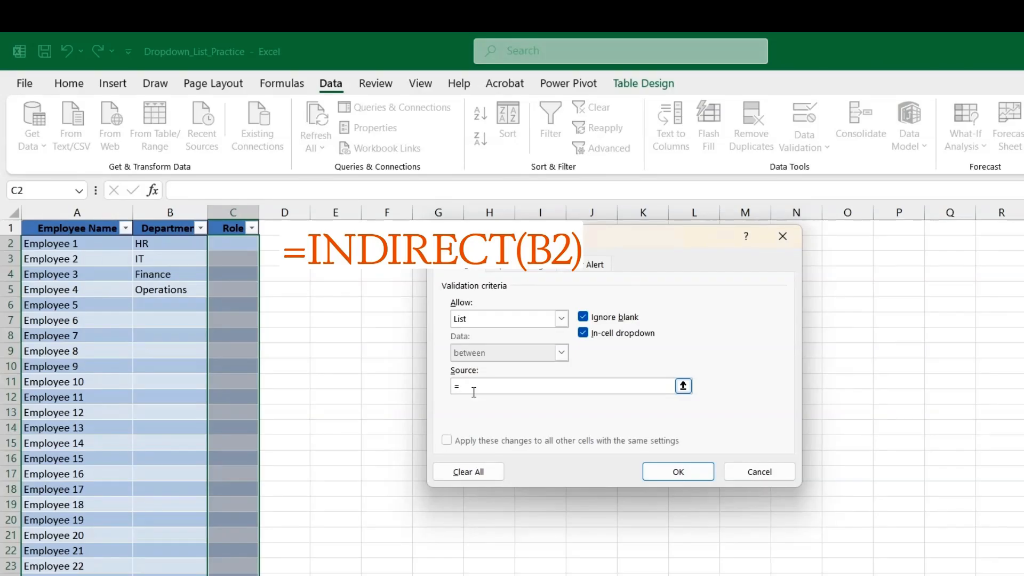
text(=INDIRECT()
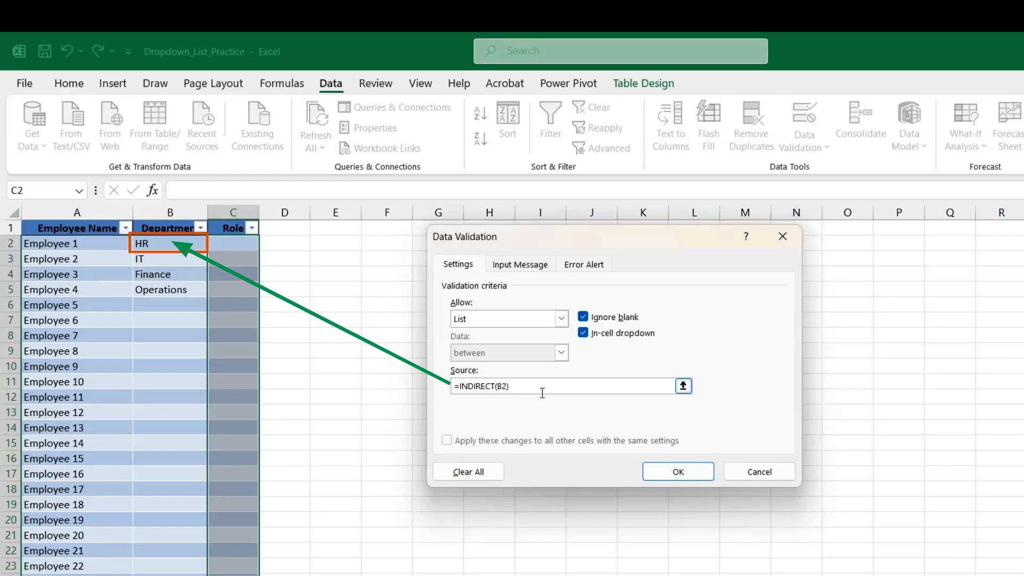
click(654, 470)
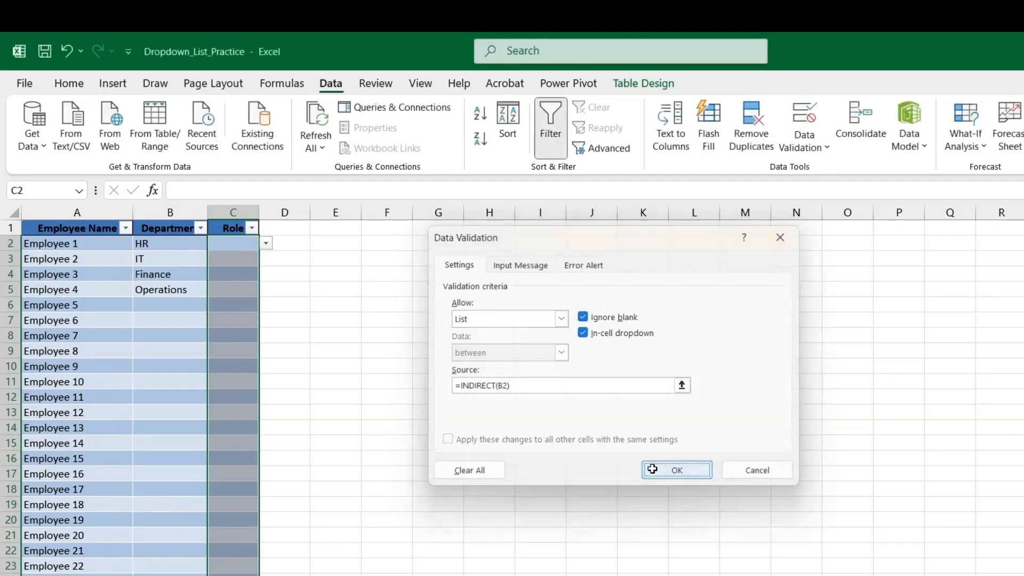
Choose Support from Employee 2's Role dropdown
click(229, 259)
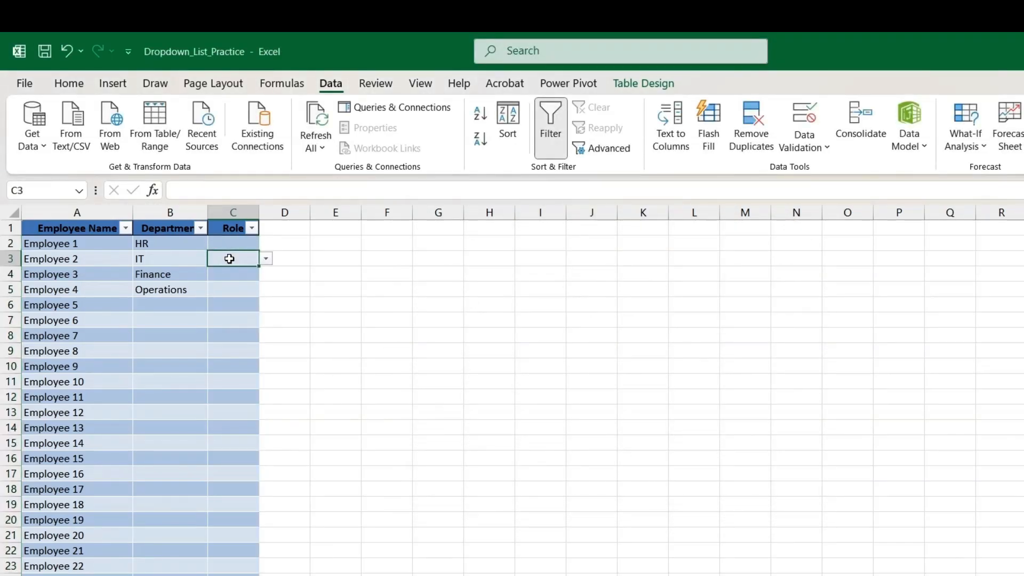
click(263, 260)
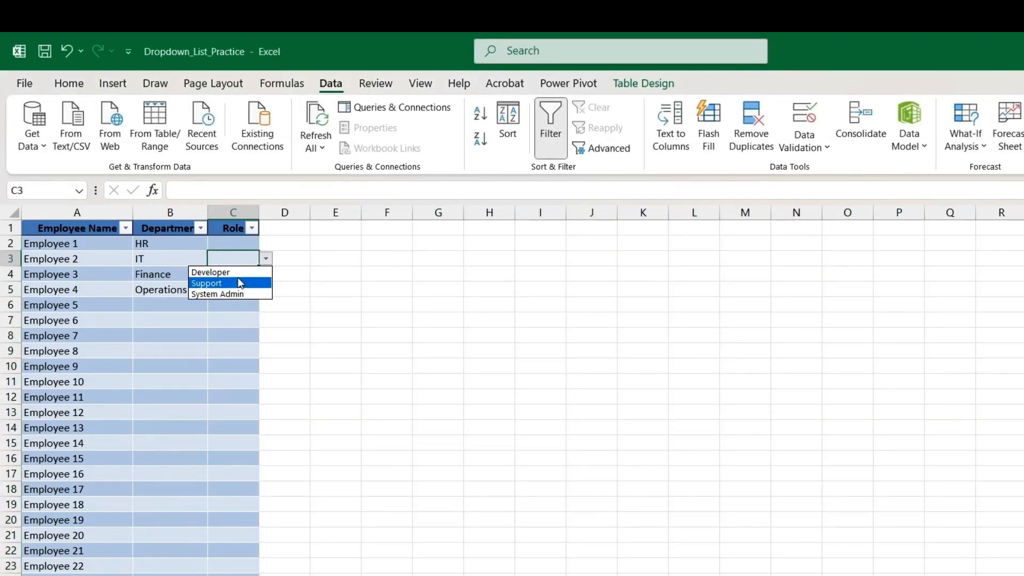
click(265, 256)
click(265, 259)
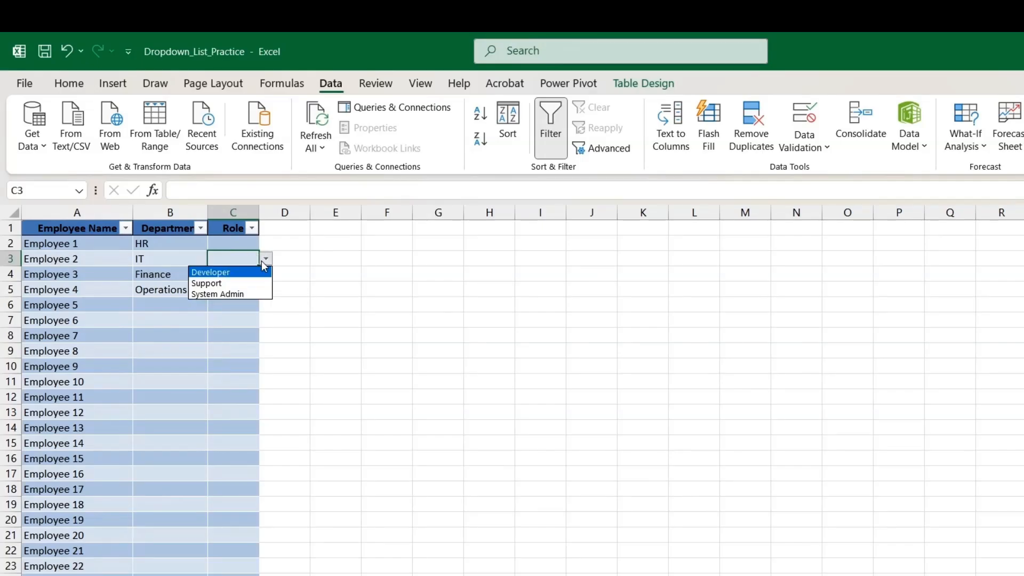
click(242, 282)
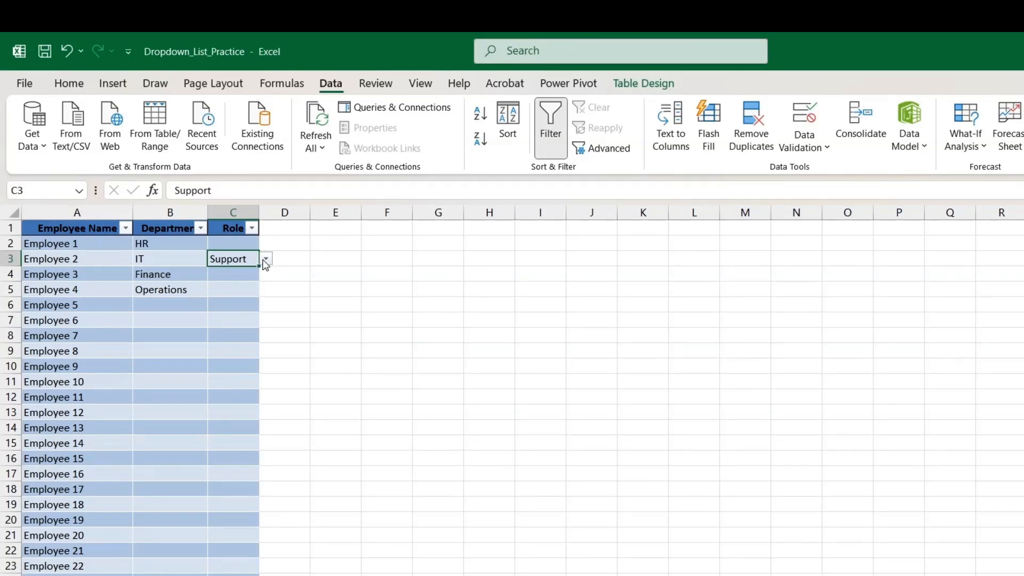
Choose Recruiter as Employee 1's Role and Analyst as Employee 3's Role
click(246, 246)
click(265, 244)
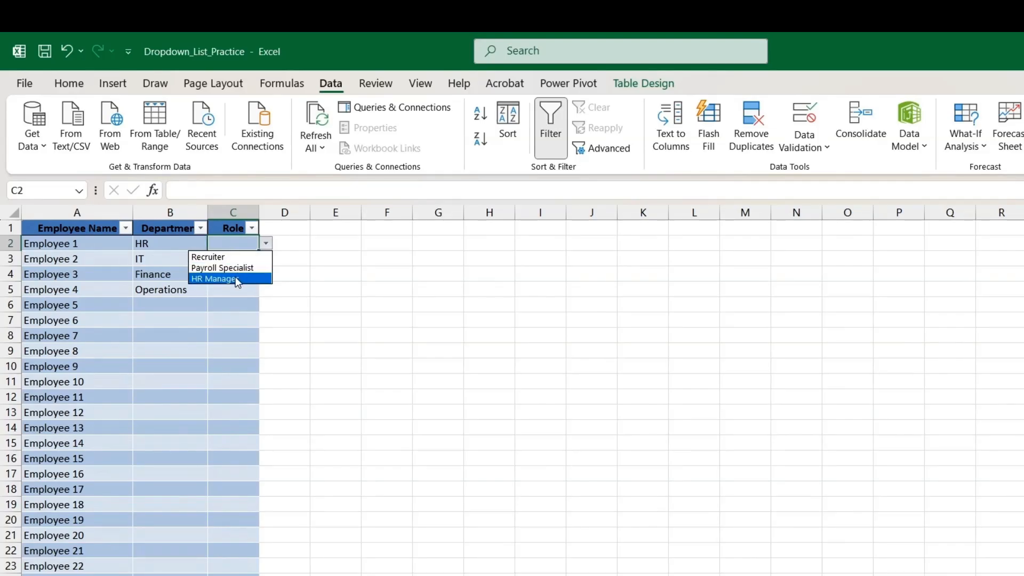
click(233, 258)
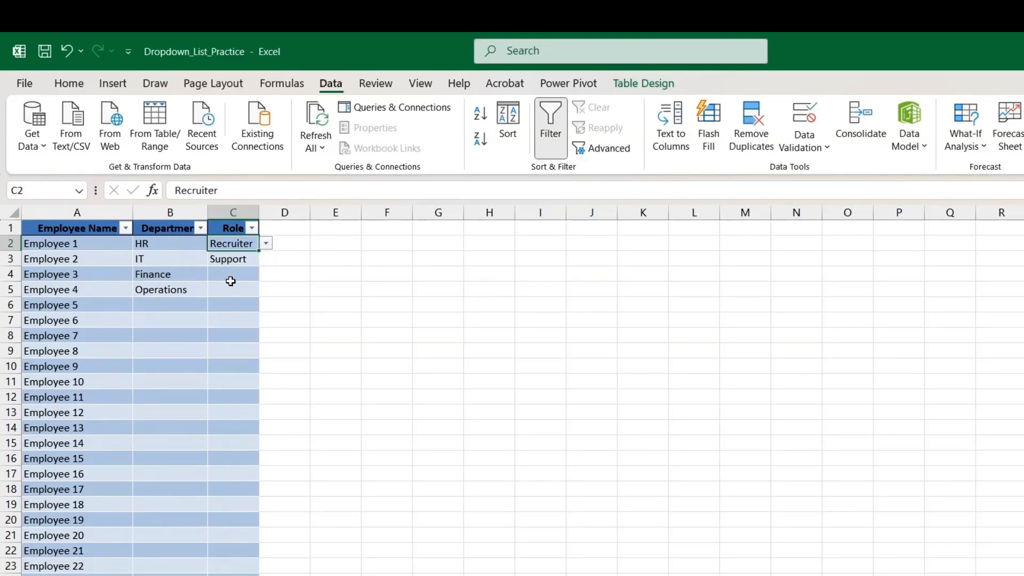
click(229, 277)
click(264, 275)
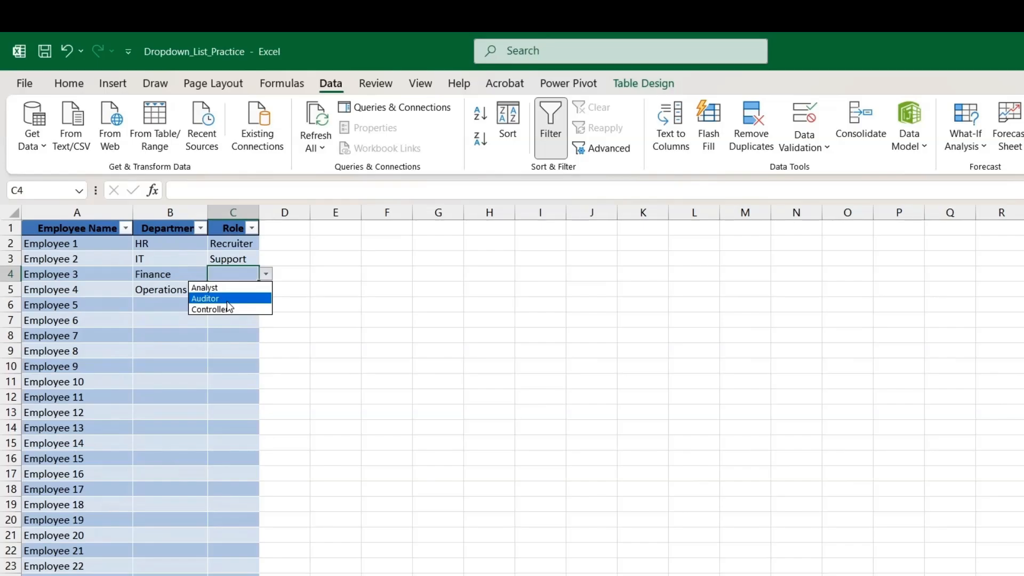
click(237, 284)
Check the options in Employee 5's Department dropdown
click(189, 307)
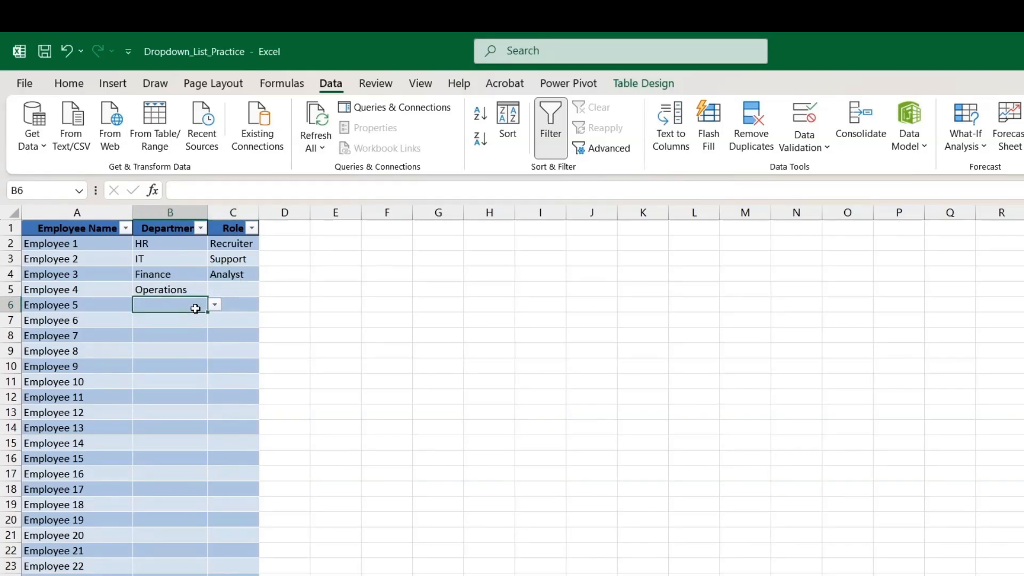
click(214, 304)
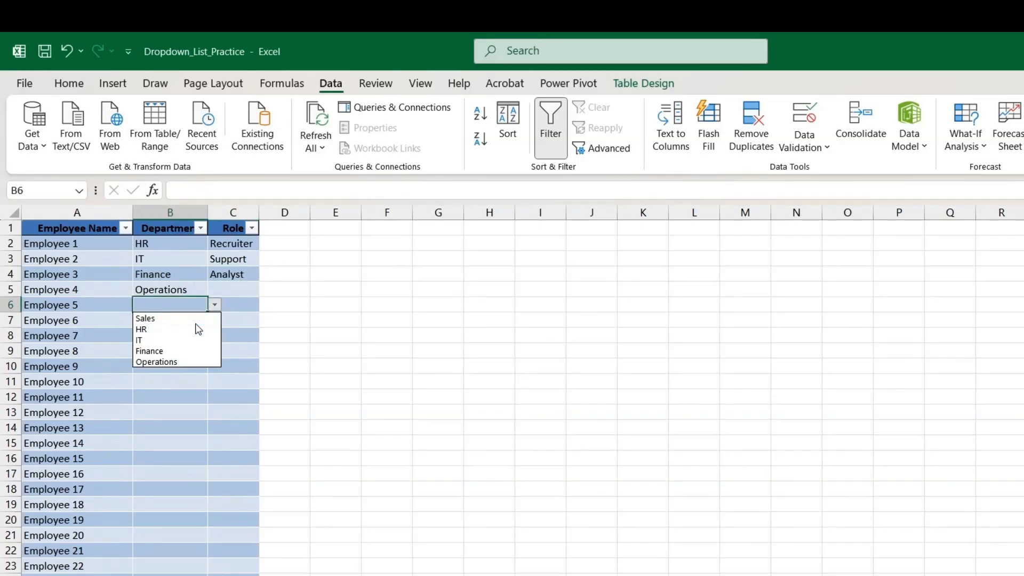
click(227, 424)
Add the role HR Assisstant in C5 below the HR Roles table on the Source Lists sheet
click(203, 551)
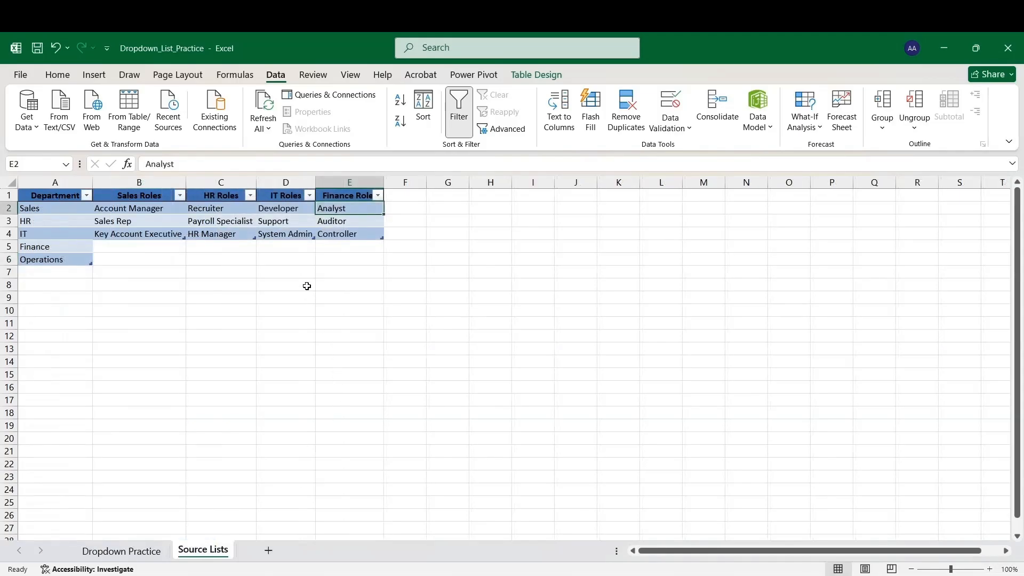
click(214, 252)
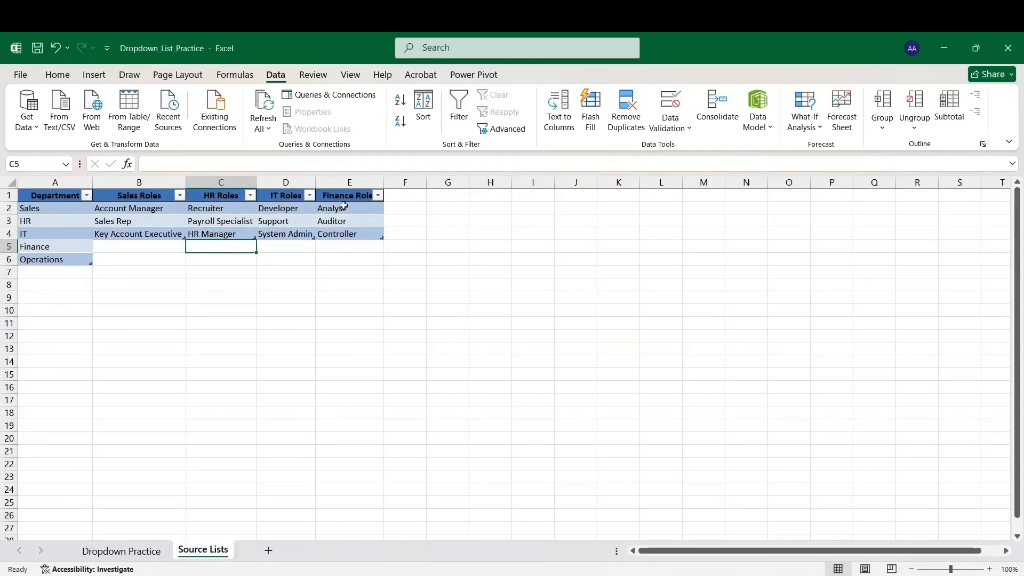
text(HR Manager)
key(Tab)
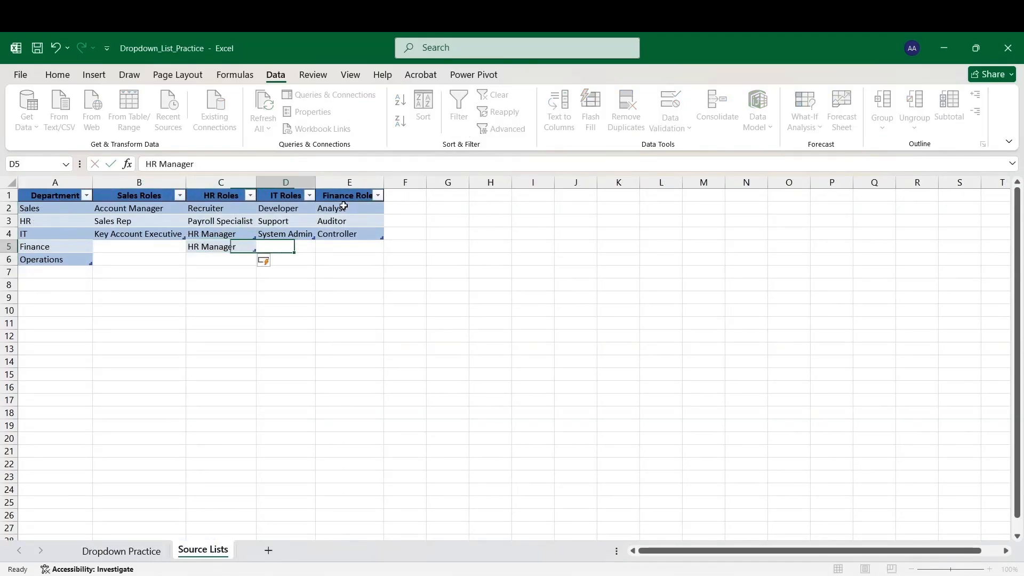
click(218, 243)
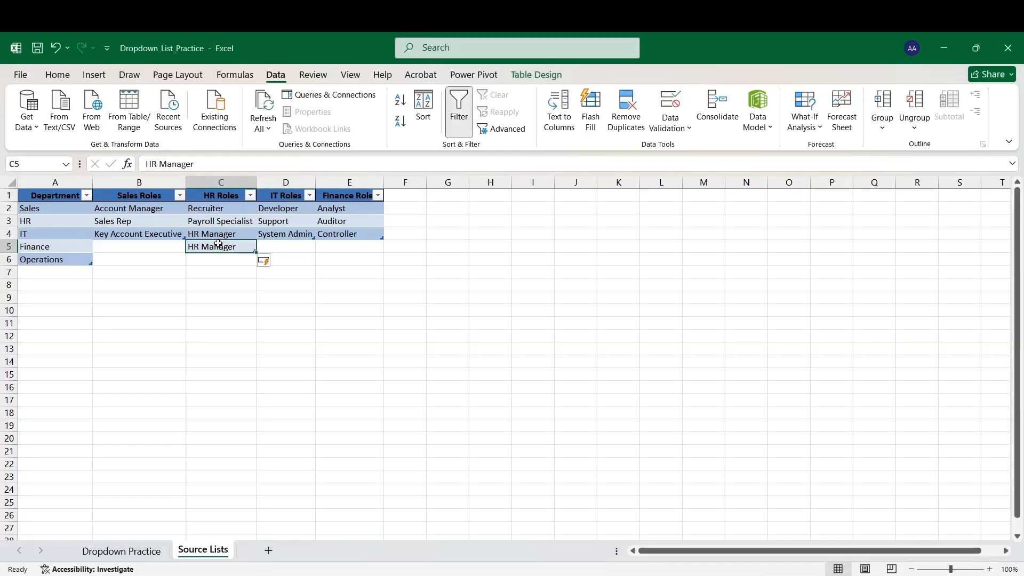
double_click(219, 244)
double_click(219, 245)
text(A)
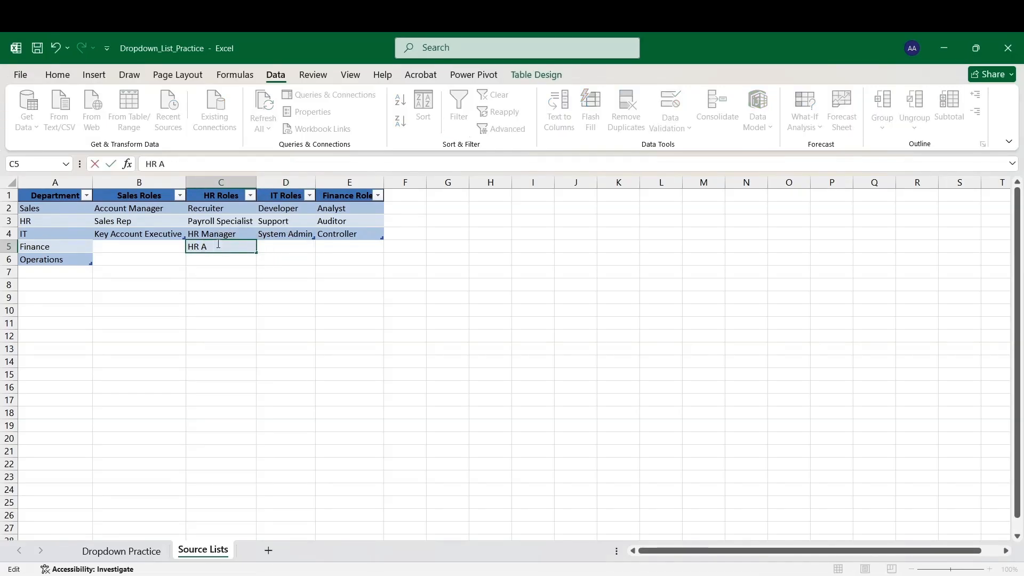
text(ssisst)
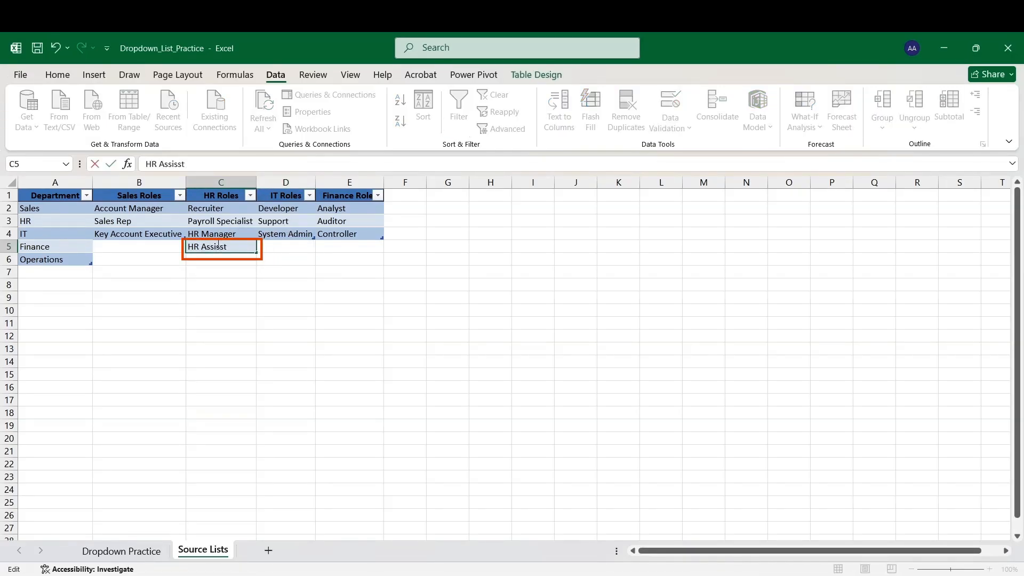
text(ant)
key(Return)
scroll(225, 267, down, 4)
scroll(226, 274, up, 4)
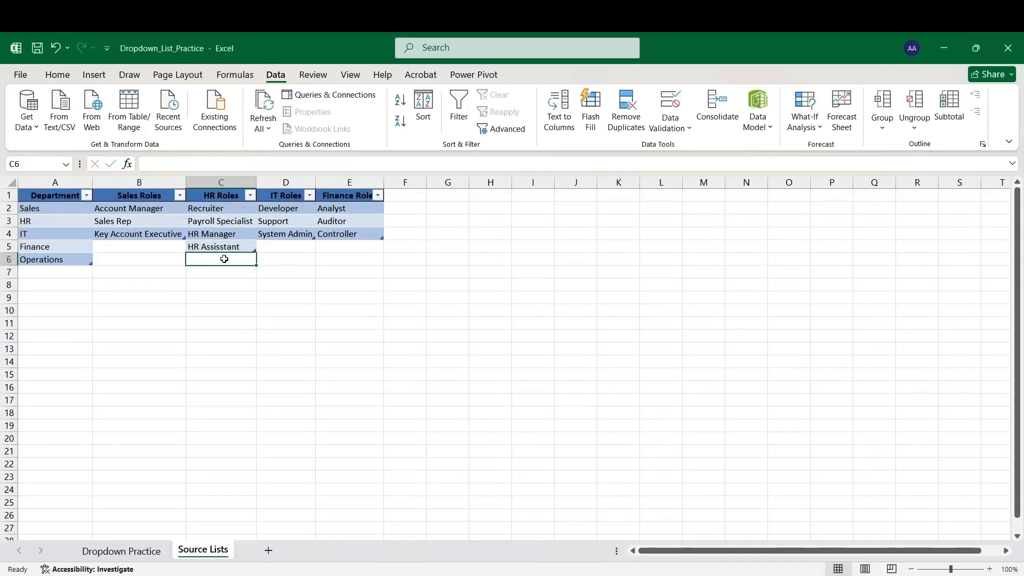
Change Employee 1's Role to HR Assisstant on the Dropdown Practice sheet
click(121, 551)
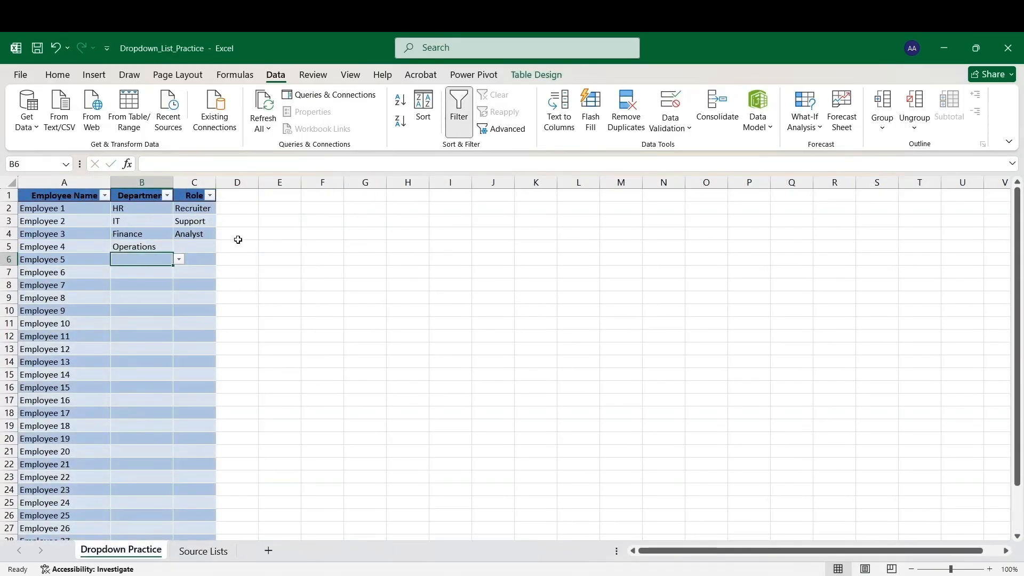
click(163, 211)
click(200, 206)
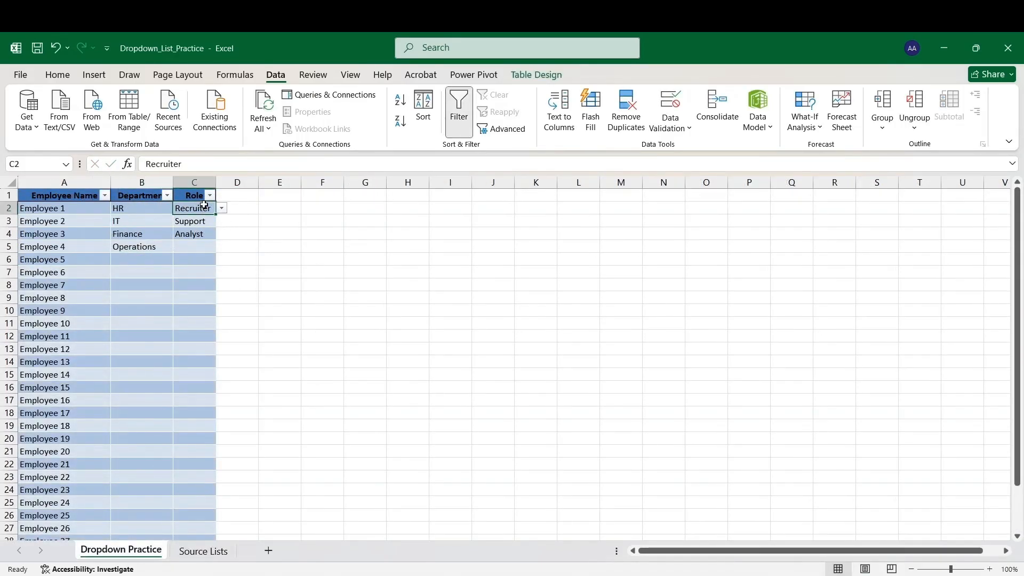
click(222, 208)
click(202, 246)
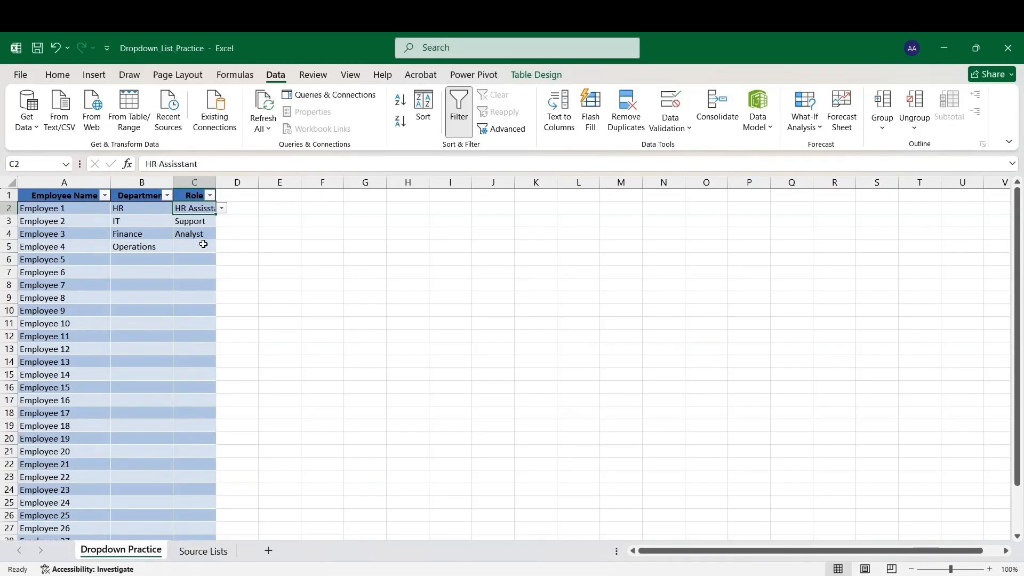
Set Employee 5's Department to HR and Role to HR Assisstant from the dropdowns
click(141, 260)
click(176, 259)
click(149, 280)
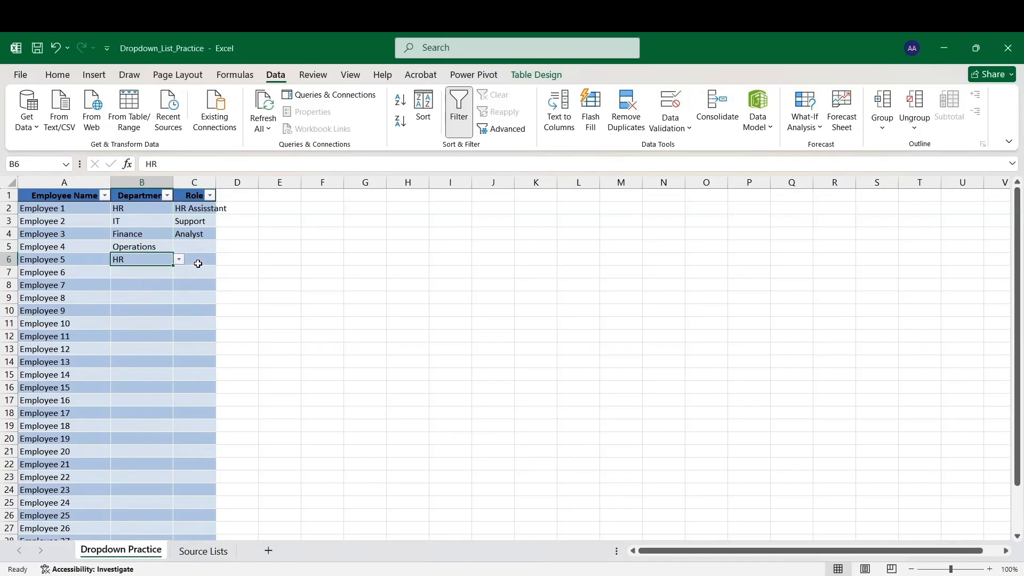
click(197, 262)
click(221, 259)
click(200, 298)
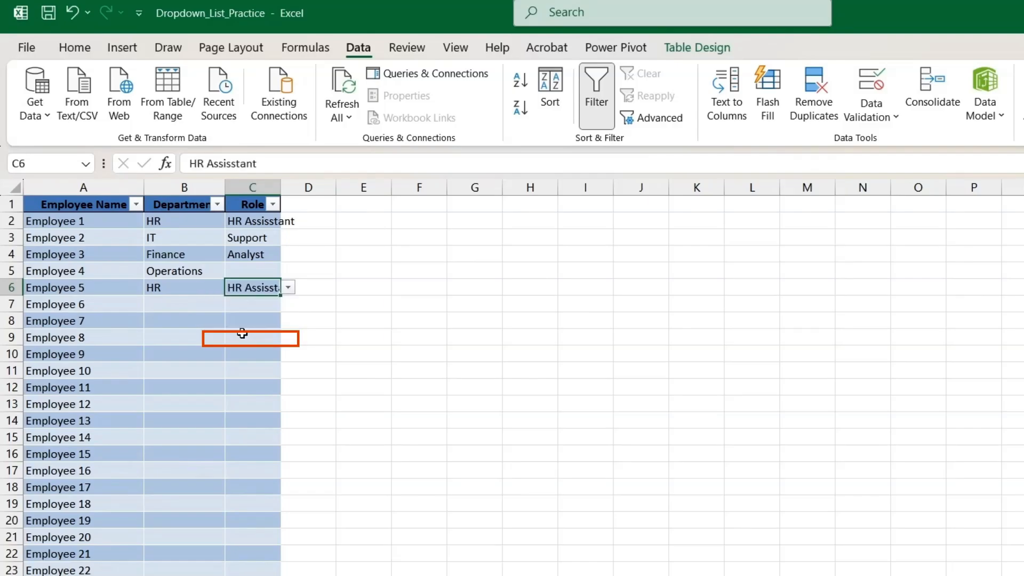
Set Employee 6's Department to Finance and Role to Auditor from the dropdowns
click(154, 270)
click(183, 274)
click(140, 311)
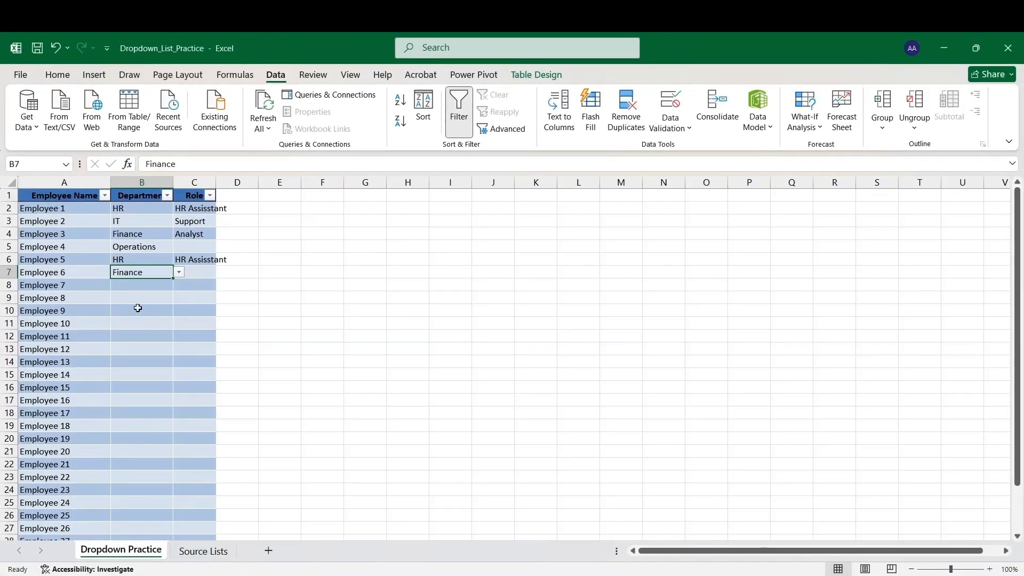
click(195, 276)
click(222, 272)
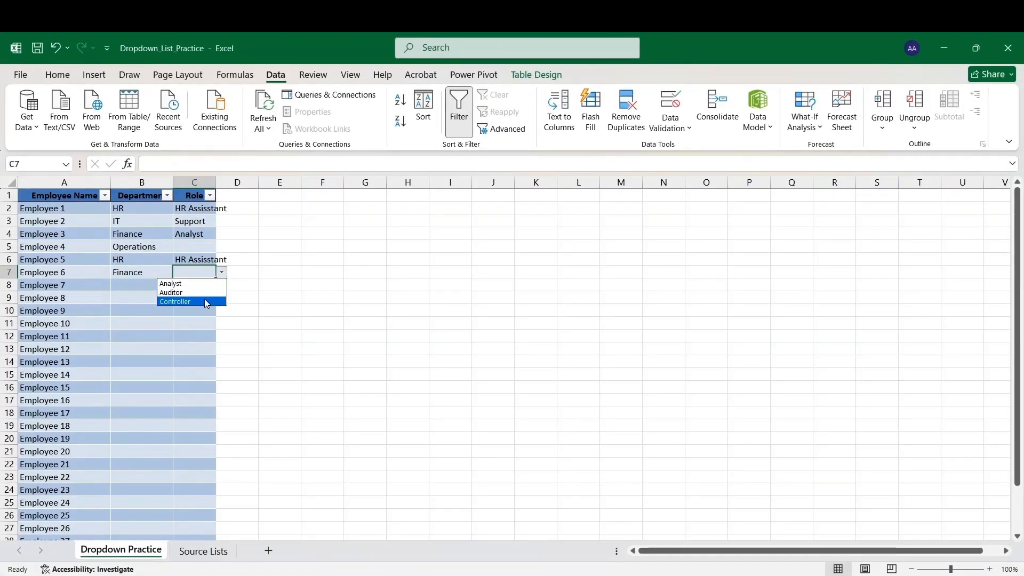
click(205, 292)
Set Employee 7's Department to Sales with the Role Sales Rep, and autofit the Role column's width
click(138, 285)
click(179, 285)
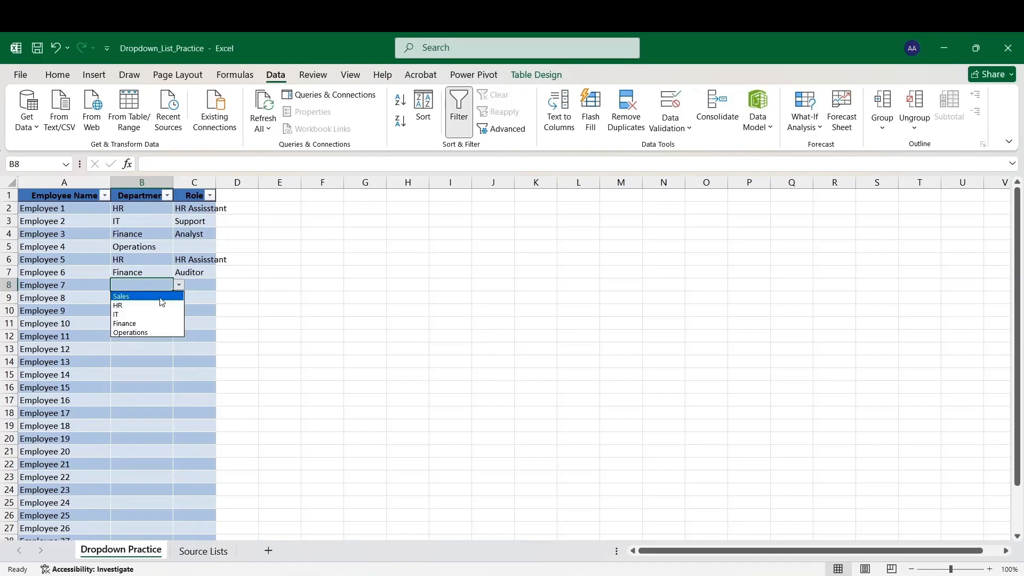
click(158, 300)
click(190, 285)
click(221, 285)
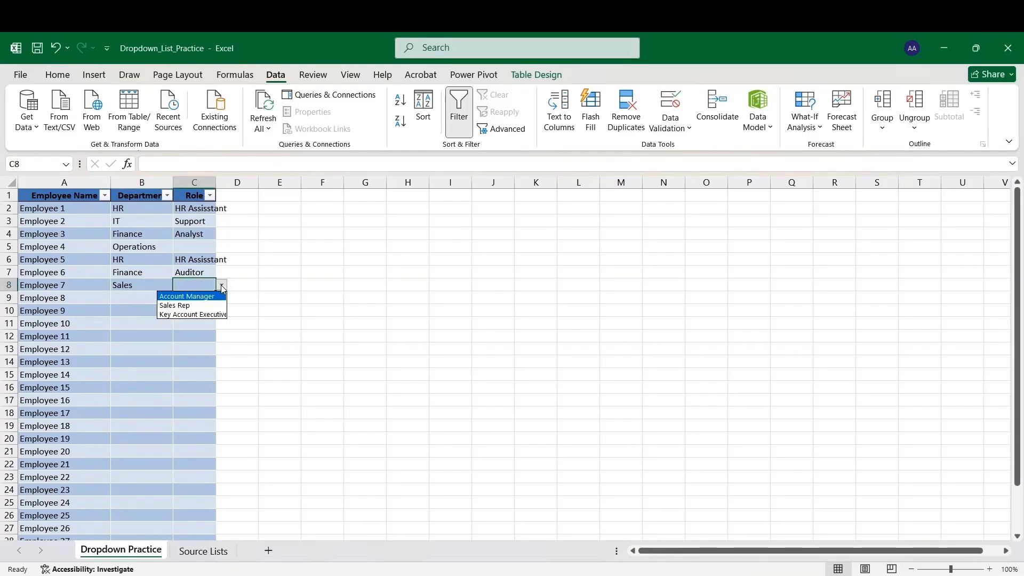
click(197, 305)
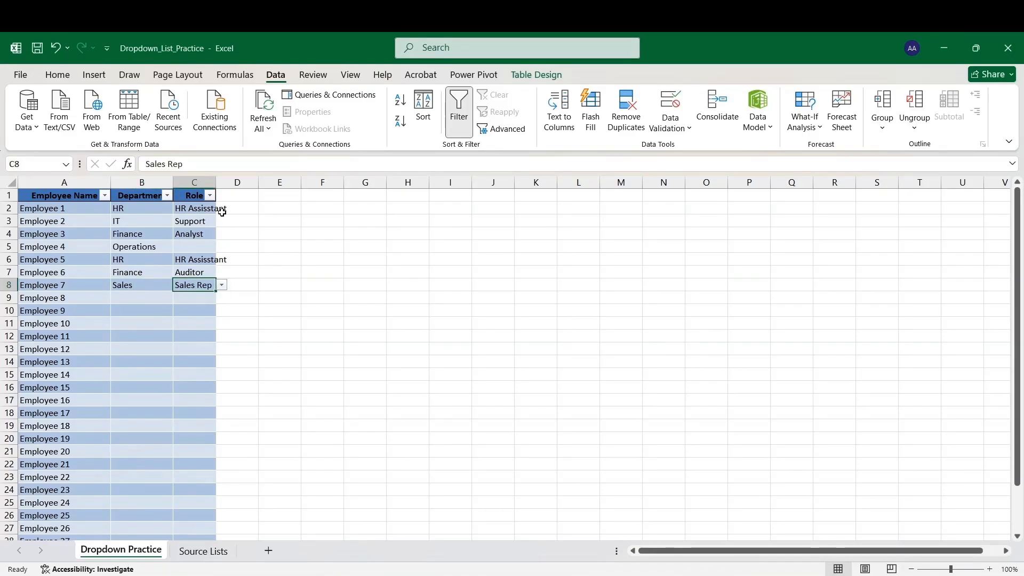
double_click(215, 182)
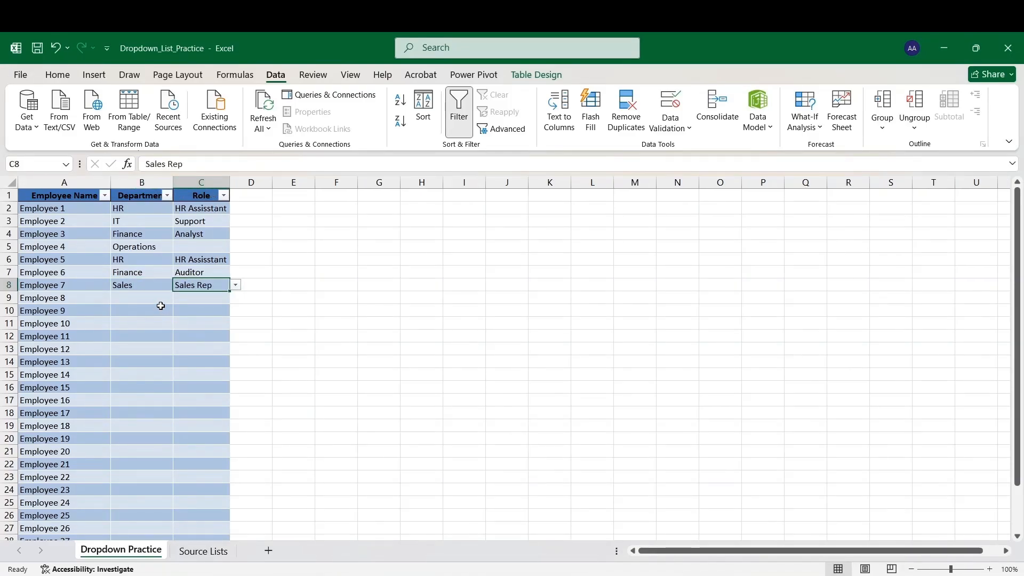